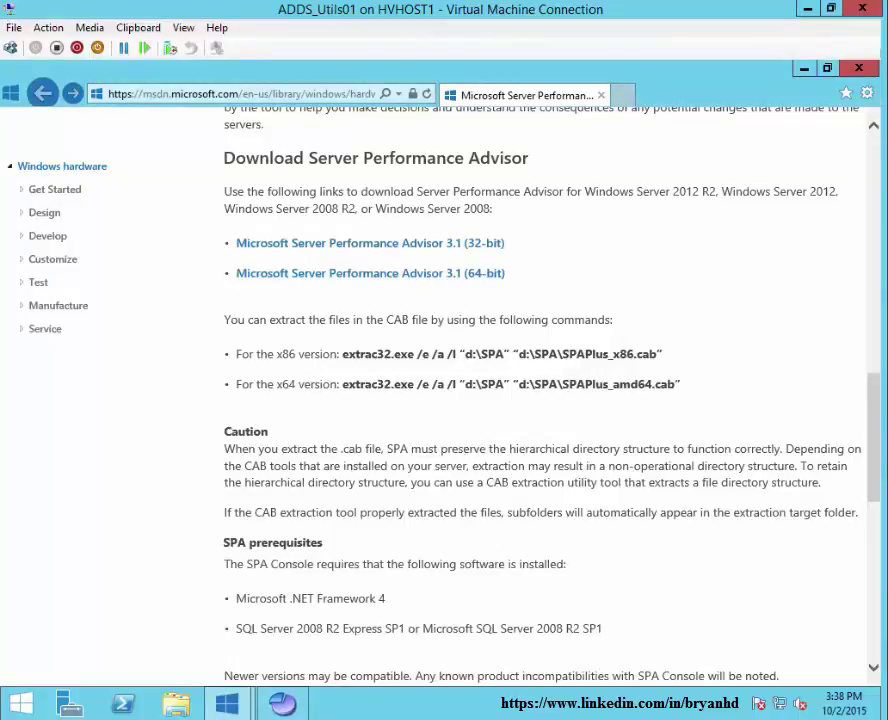
# Switch to the ADDS_DC1 machine and start the Active Directory Diagnostics data collector set in Performance Monitor.
pyautogui.moveTo(70, 704)
pyautogui.click(337, 660)
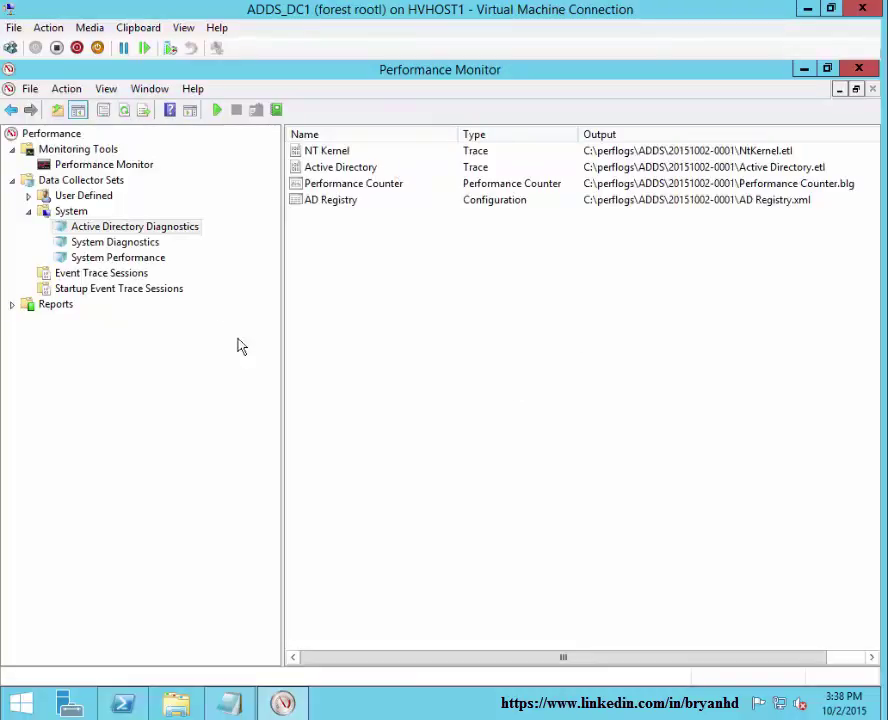
pyautogui.click(130, 229)
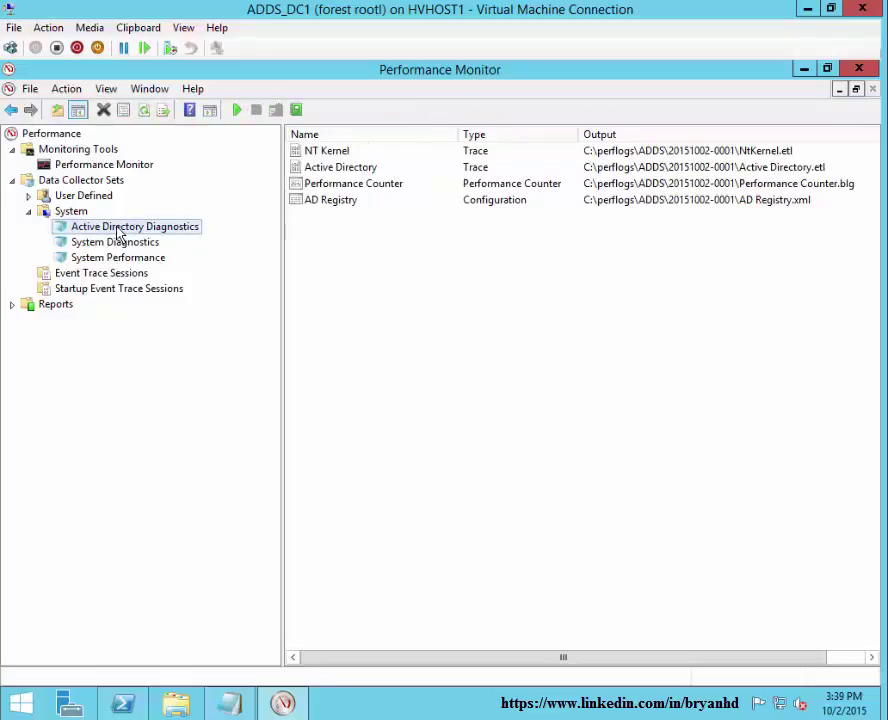
pyautogui.rightClick(119, 232)
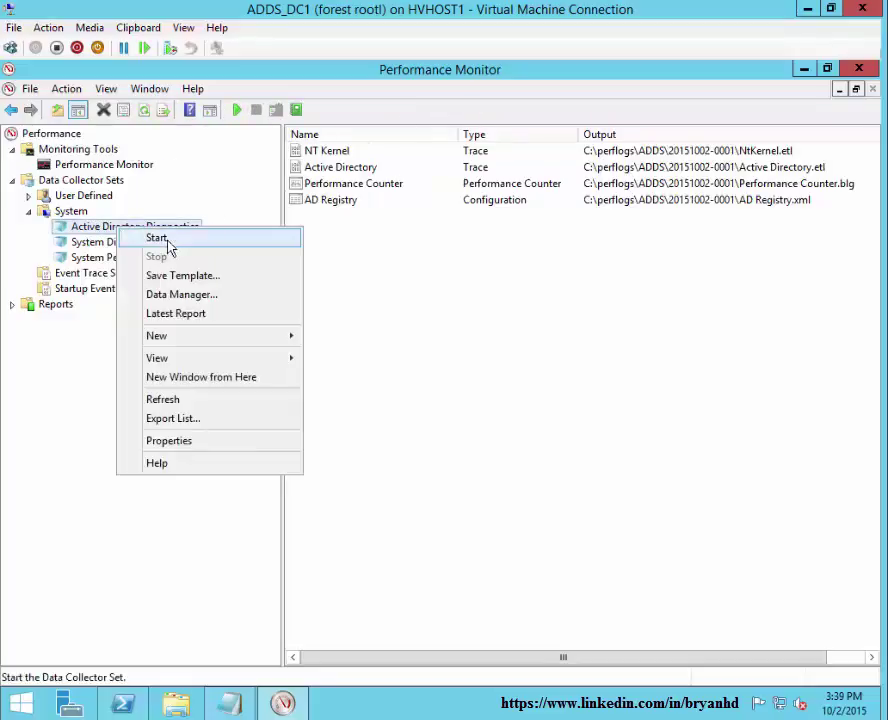
pyautogui.click(167, 241)
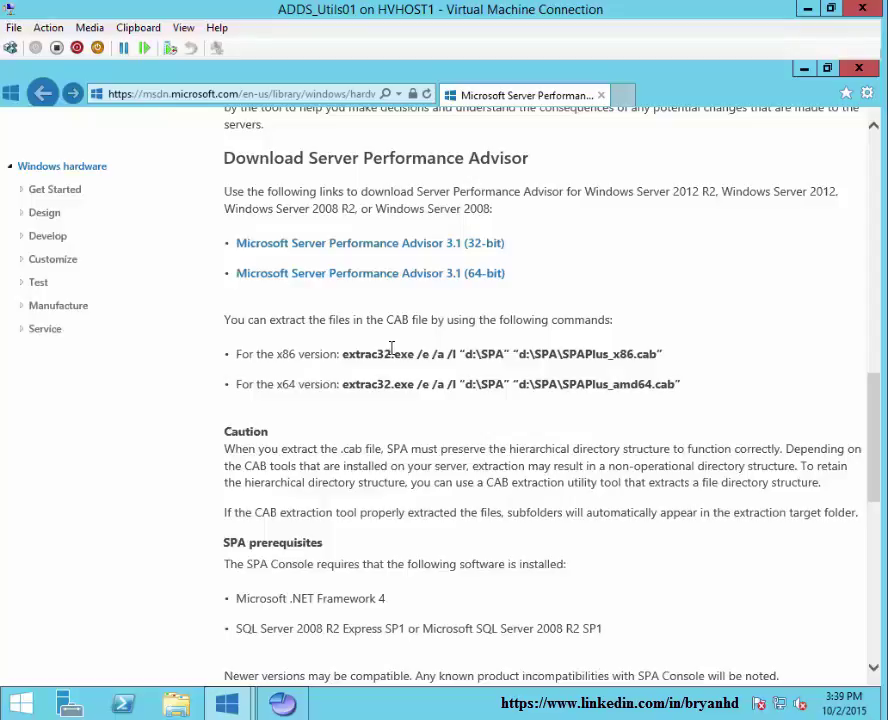
# On ADDS_Utils01, copy the x64 CAB extraction command from the web page and paste it into a command window for the Downloads folder.
pyautogui.moveTo(342, 384); pyautogui.dragTo(686, 383)
pyautogui.hotkey('ctrl', 'c')
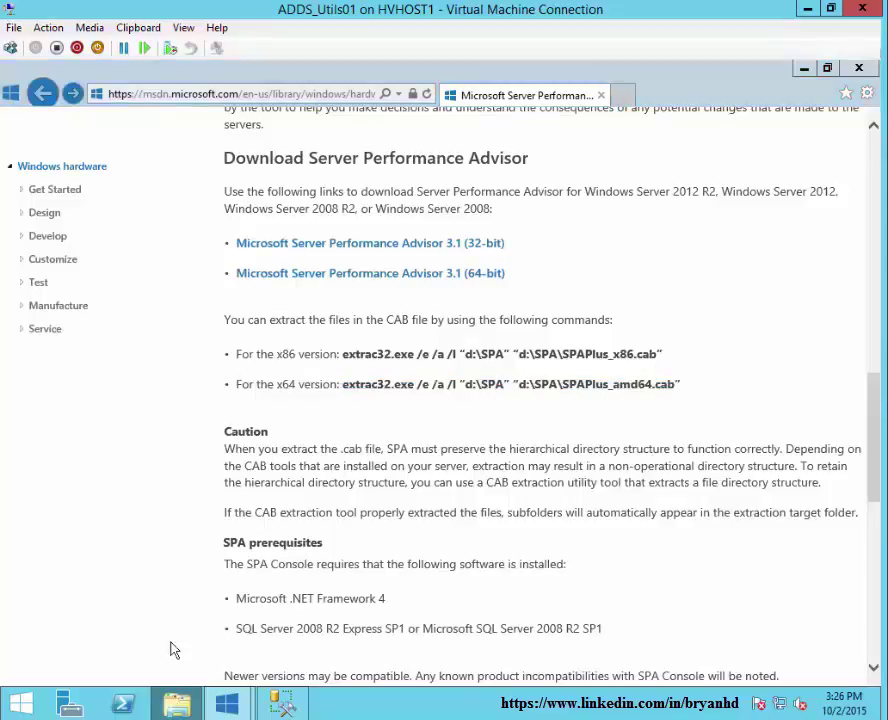
pyautogui.click(176, 703)
pyautogui.rightClick(58, 193)
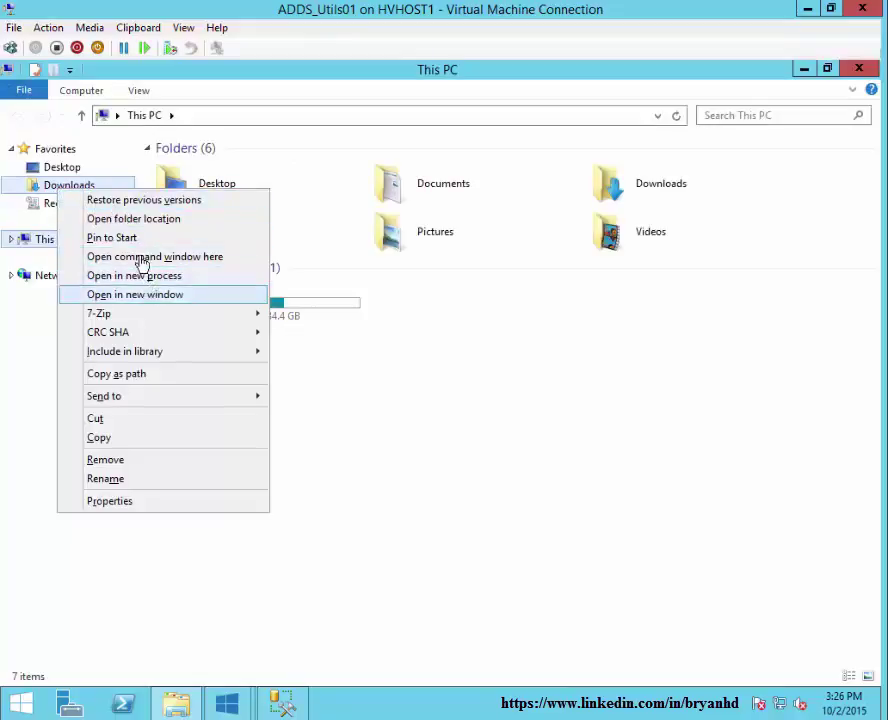
pyautogui.click(145, 257)
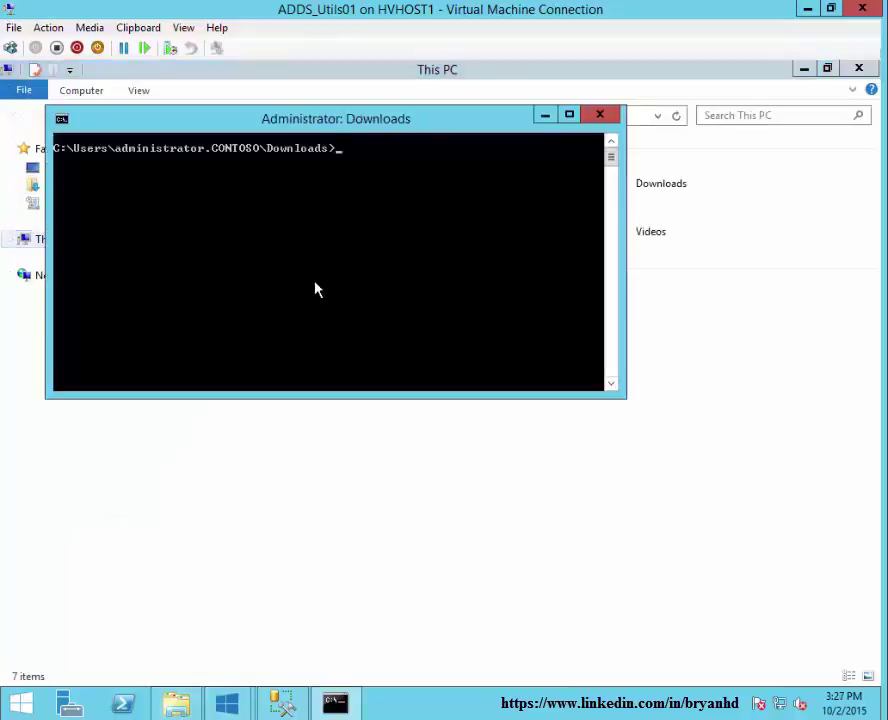
pyautogui.rightClick(357, 240)
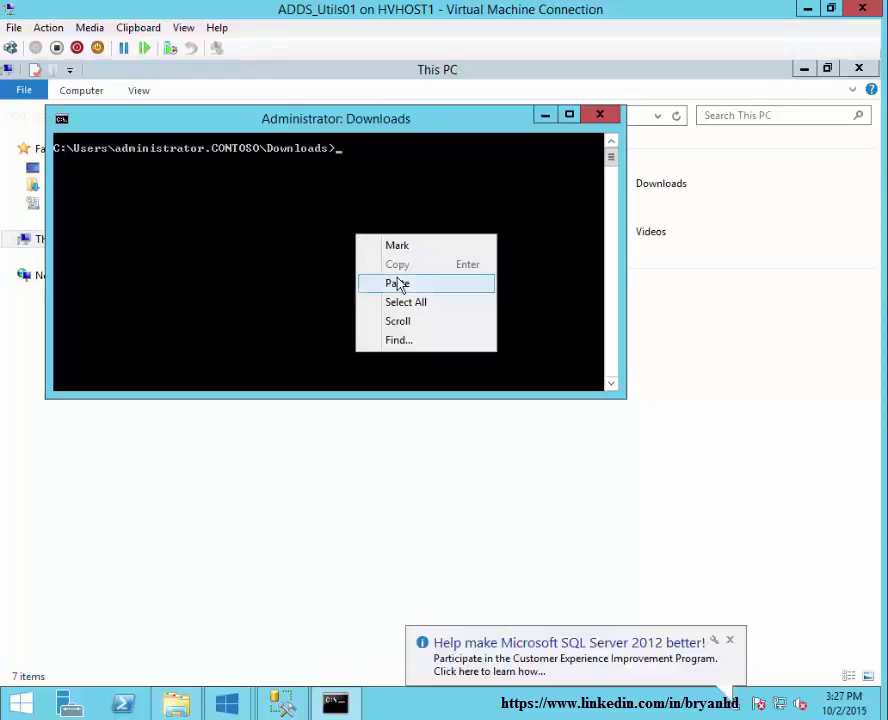
pyautogui.click(397, 284)
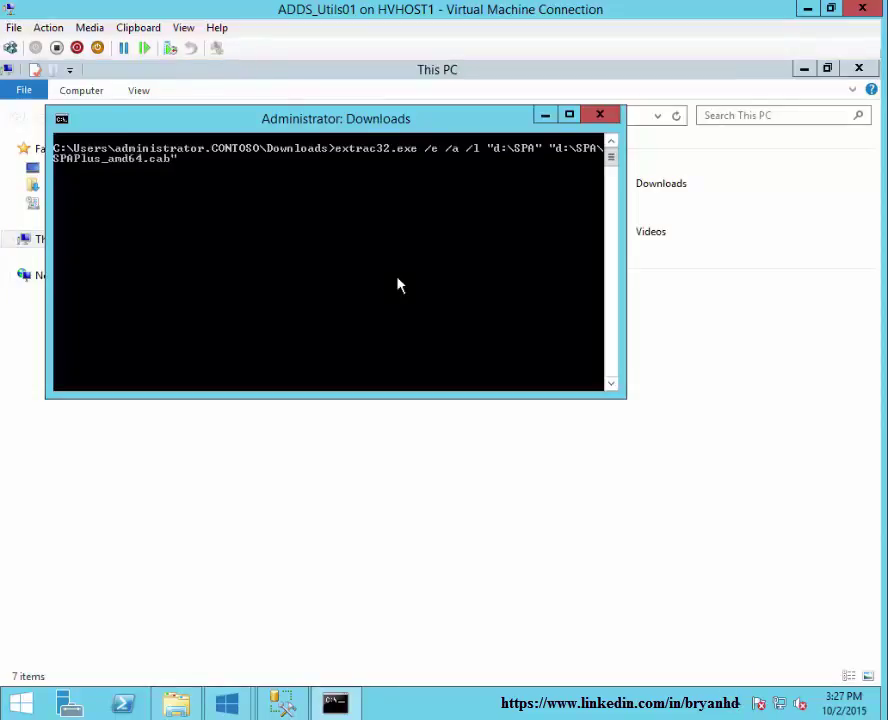
# Change the command's target to "C:\SPA" and its source to ".\SPAPlus_amd64.cab", run it, and close the command window.
pyautogui.press('Delete')
pyautogui.write('C')
pyautogui.press('Delete')
pyautogui.press('Delete')
pyautogui.press('Delete')
pyautogui.press('Delete')
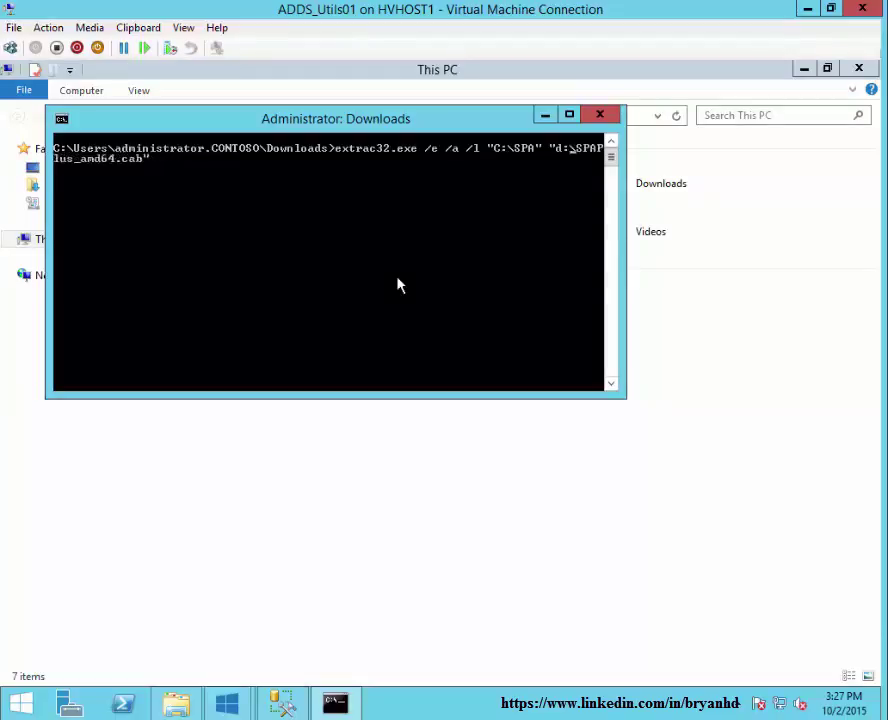
pyautogui.press('BackSpace')
pyautogui.press('BackSpace')
pyautogui.write('.')
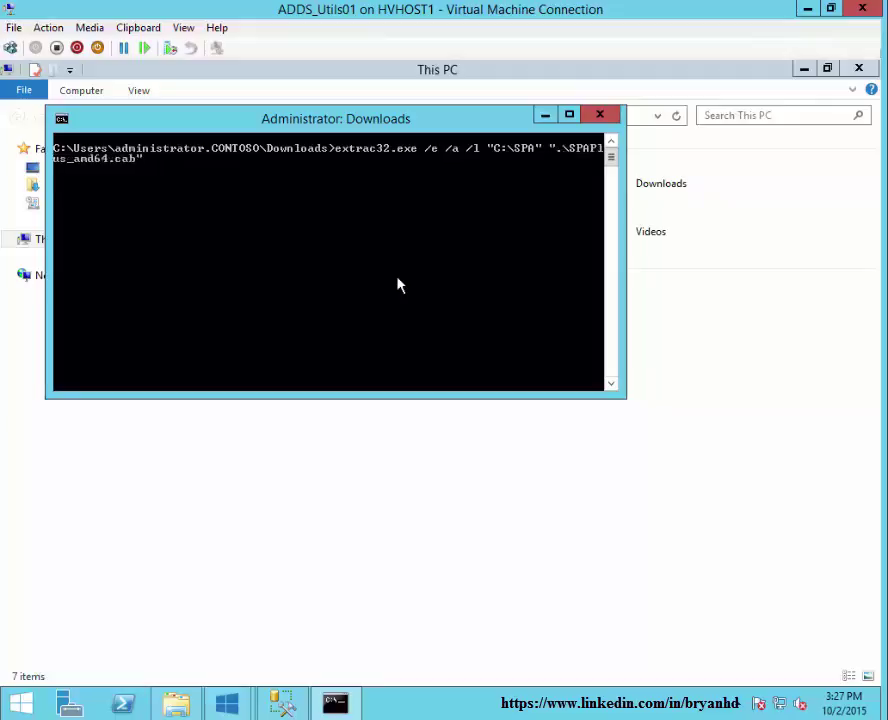
pyautogui.press('Return')
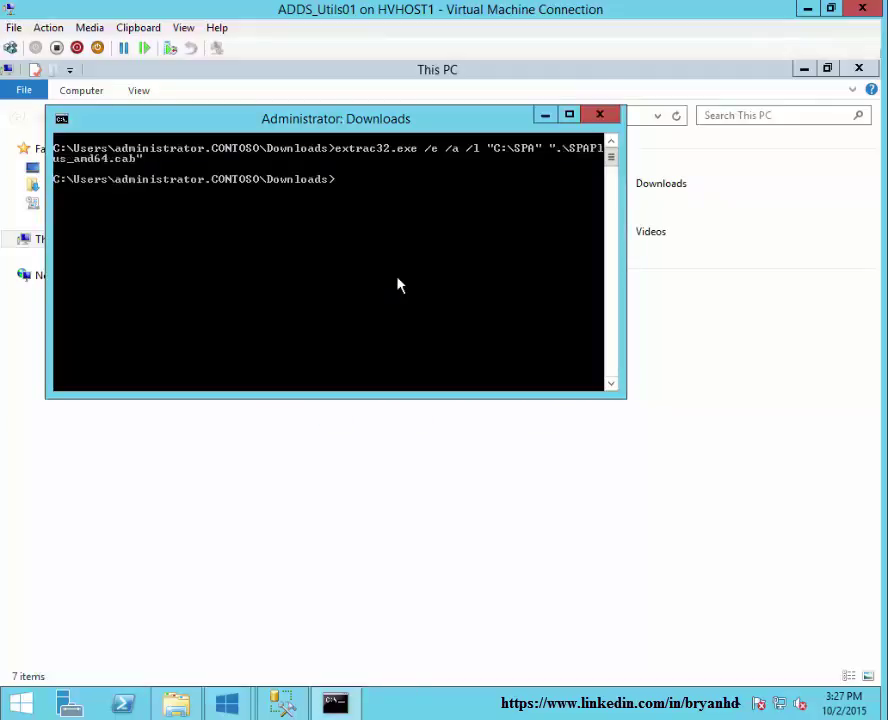
pyautogui.click(607, 118)
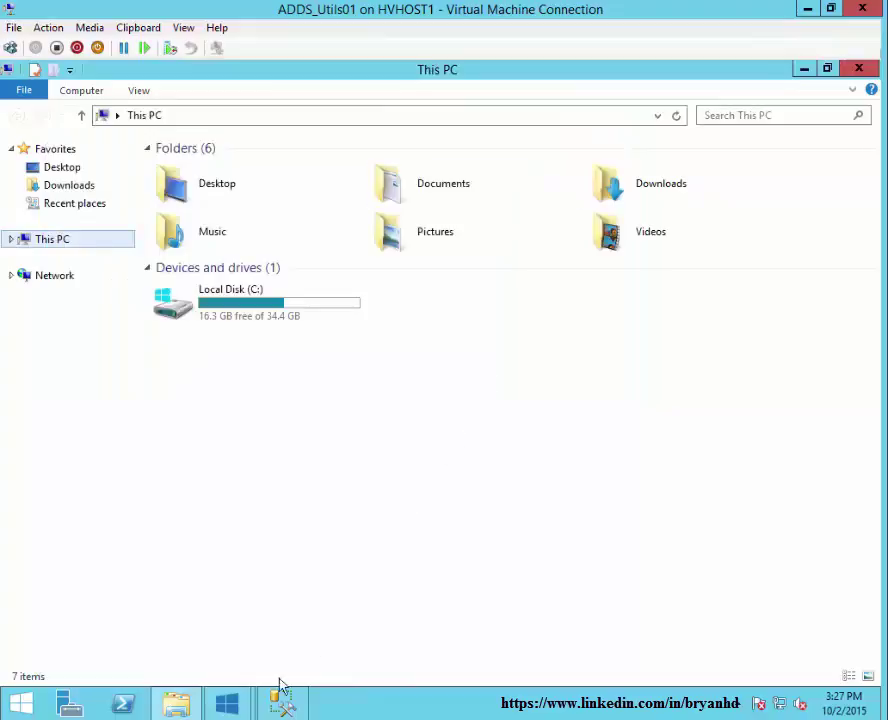
# Switch to SQL Server Management Studio and review the minimum and maximum server memory in the UTILS01\SQLEXPRESS server properties.
pyautogui.click(280, 706)
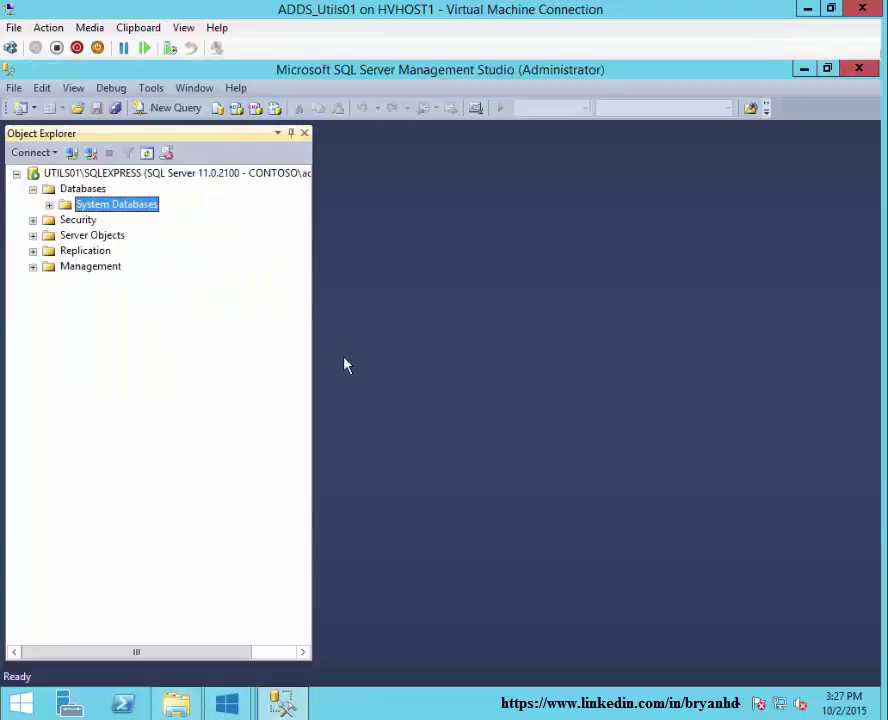
pyautogui.click(178, 176)
pyautogui.rightClick(178, 176)
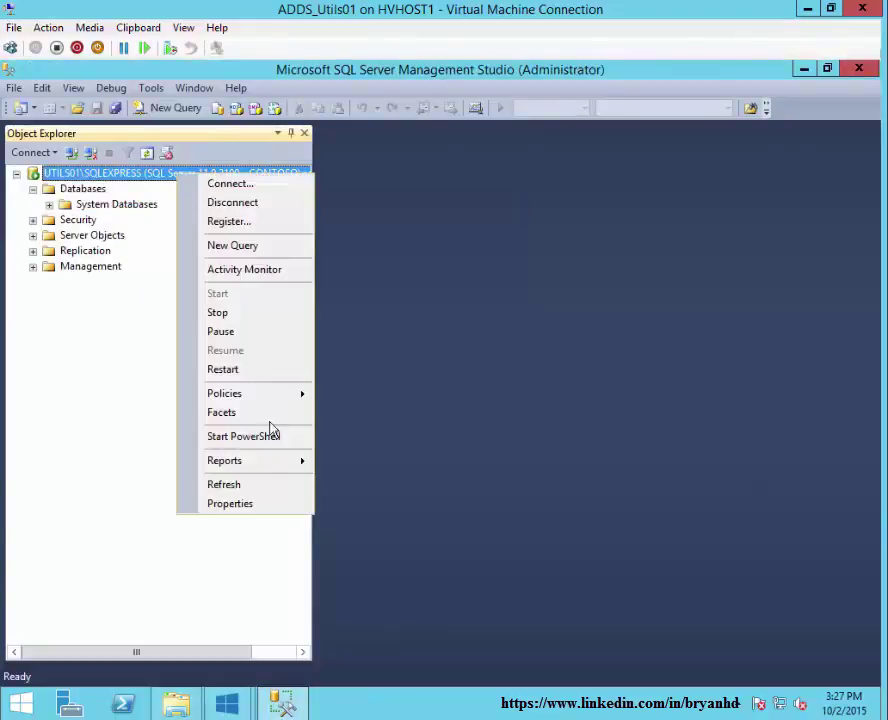
pyautogui.click(253, 504)
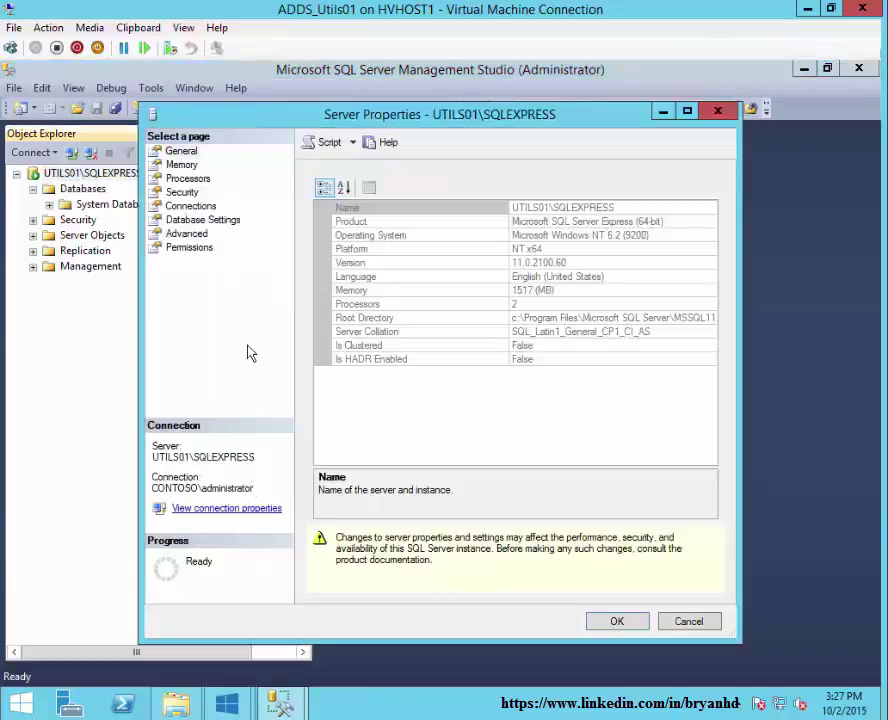
pyautogui.press('Down')
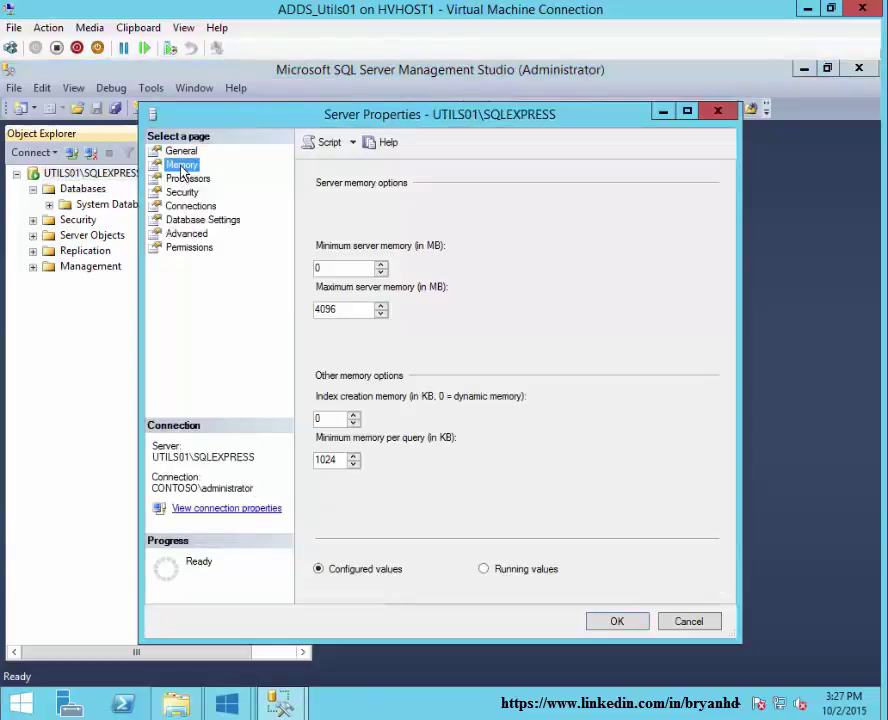
pyautogui.click(341, 265)
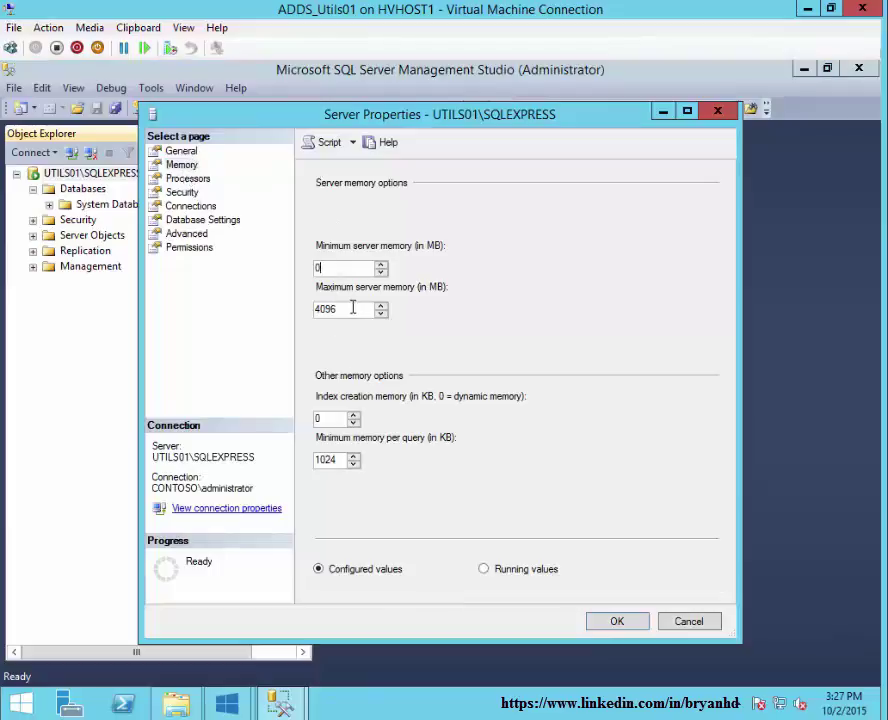
pyautogui.moveTo(354, 308); pyautogui.dragTo(321, 309)
pyautogui.doubleClick(318, 309)
pyautogui.click(603, 620)
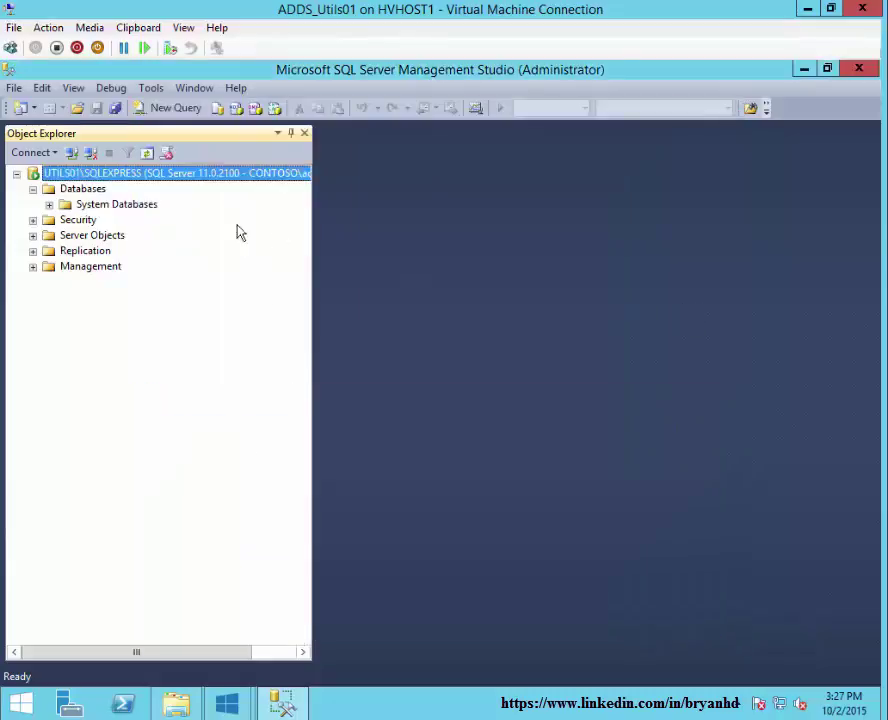
# Look up the full instance name in the SQL server's general properties, and close SQL Server Management Studio.
pyautogui.doubleClick(93, 177)
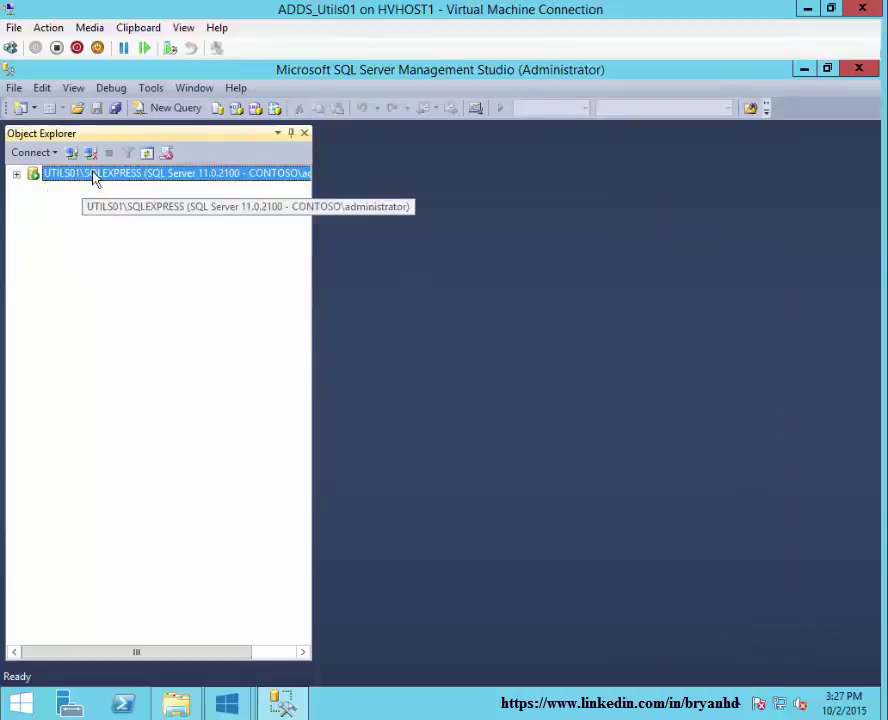
pyautogui.rightClick(93, 177)
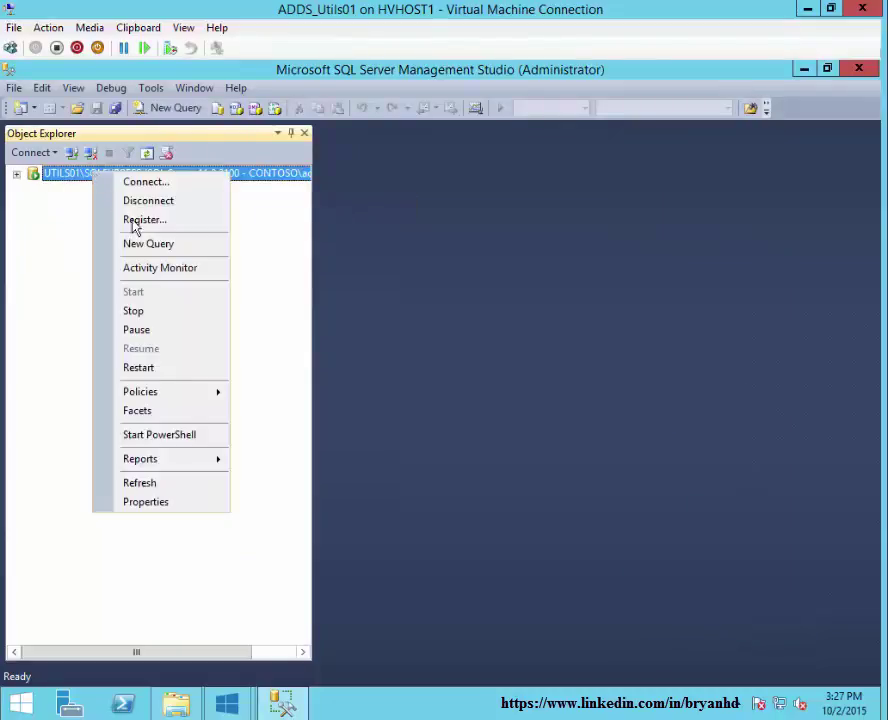
pyautogui.click(152, 504)
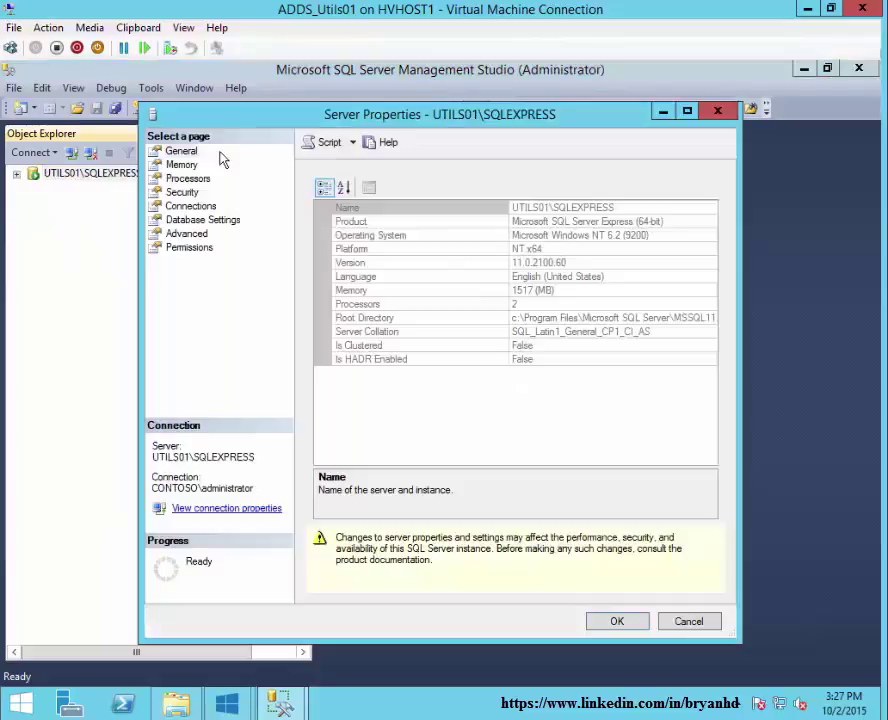
pyautogui.click(525, 207)
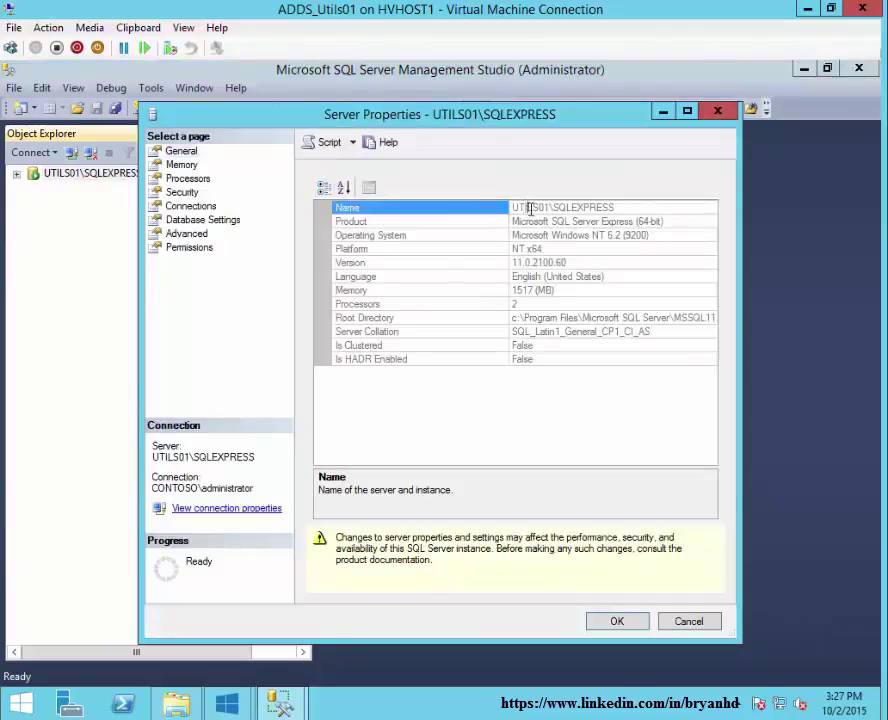
pyautogui.moveTo(525, 207); pyautogui.dragTo(645, 207)
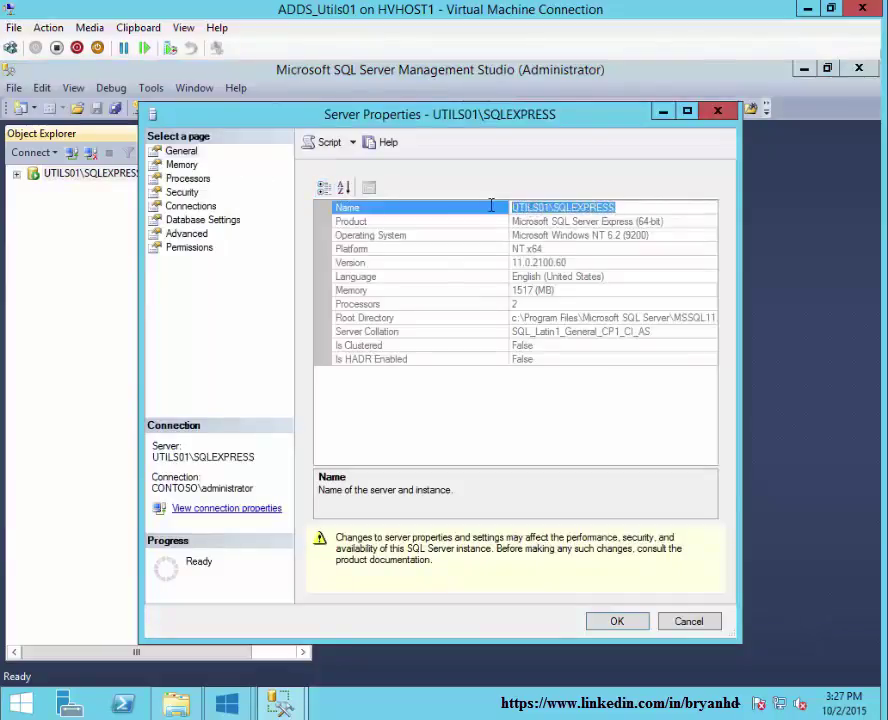
pyautogui.click(717, 110)
pyautogui.click(858, 68)
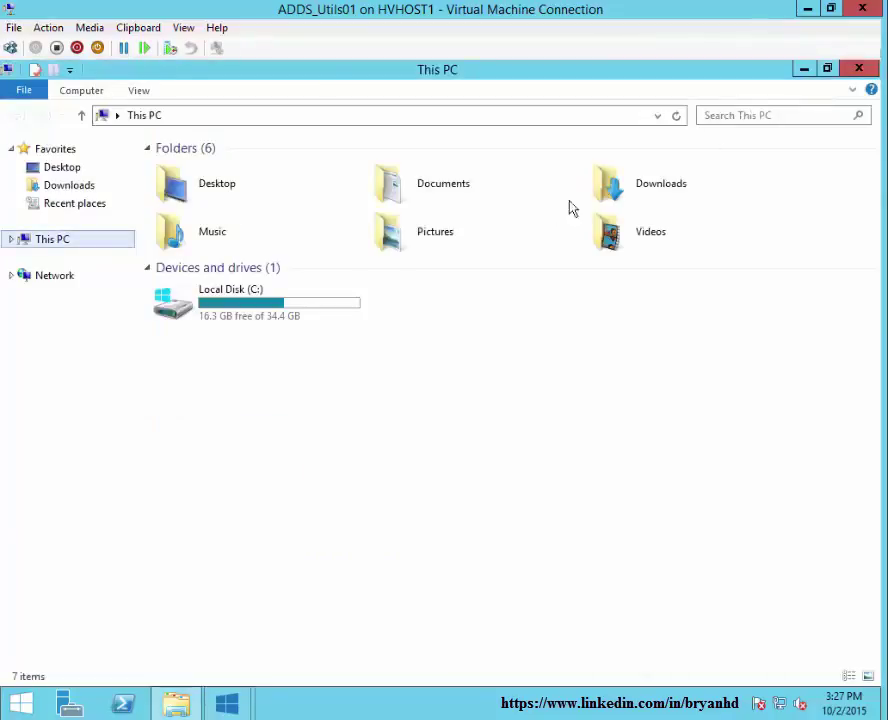
# Open the SPA folder on drive C: and select the SpaConsole application.
pyautogui.doubleClick(270, 320)
pyautogui.click(176, 226)
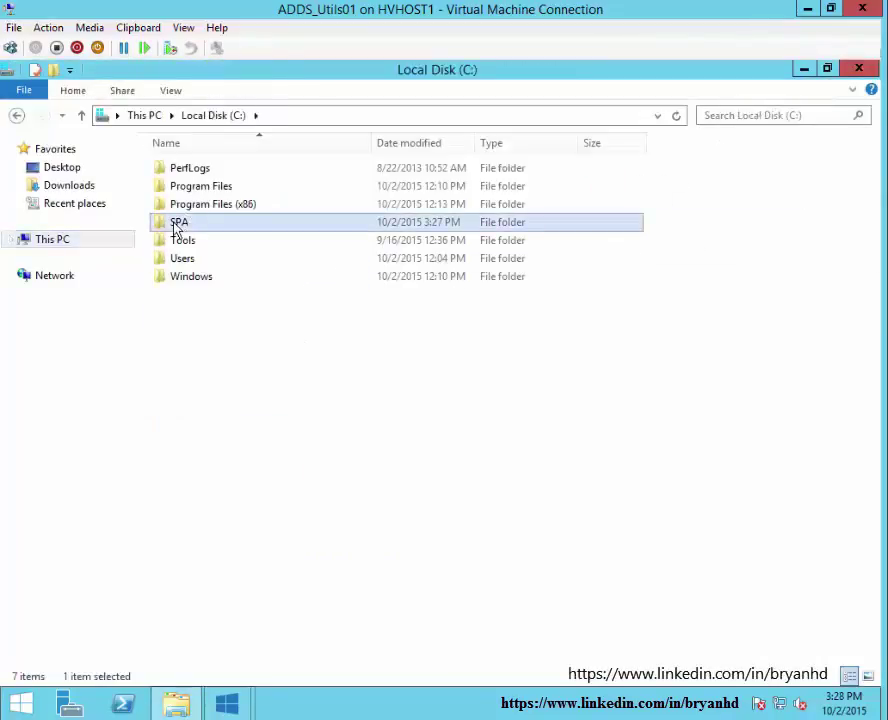
pyautogui.doubleClick(176, 226)
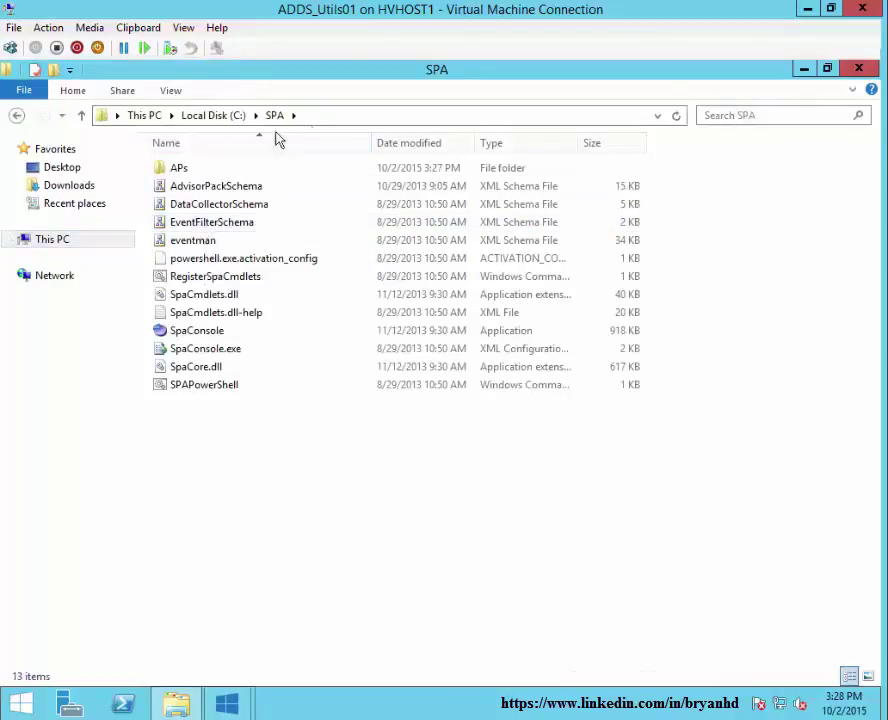
pyautogui.click(200, 332)
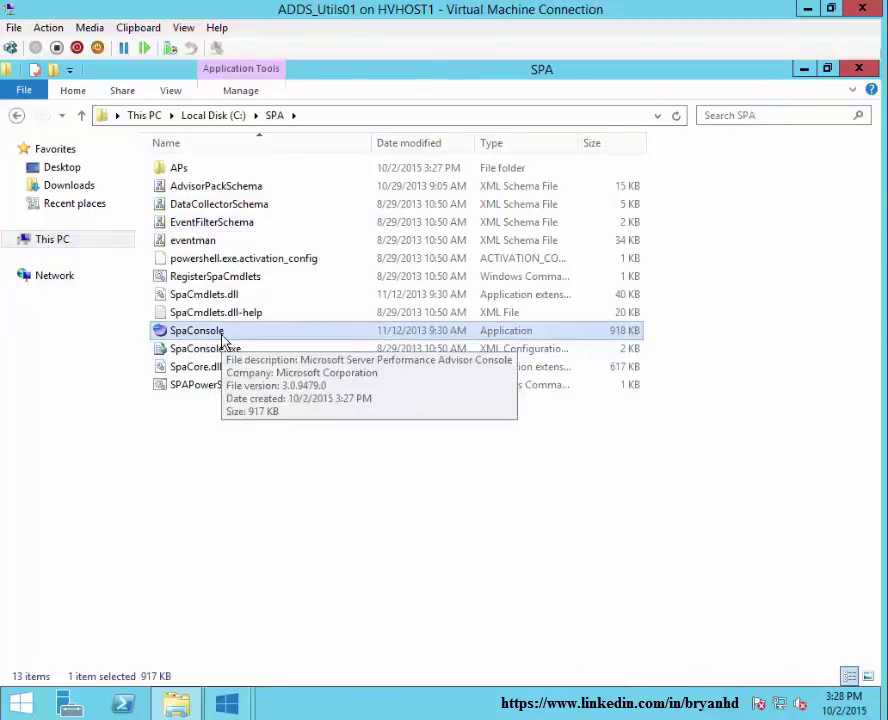
# Launch Group Policy Management from PowerShell with gpmc and open the Firewall Rules GPO for editing.
pyautogui.click(123, 706)
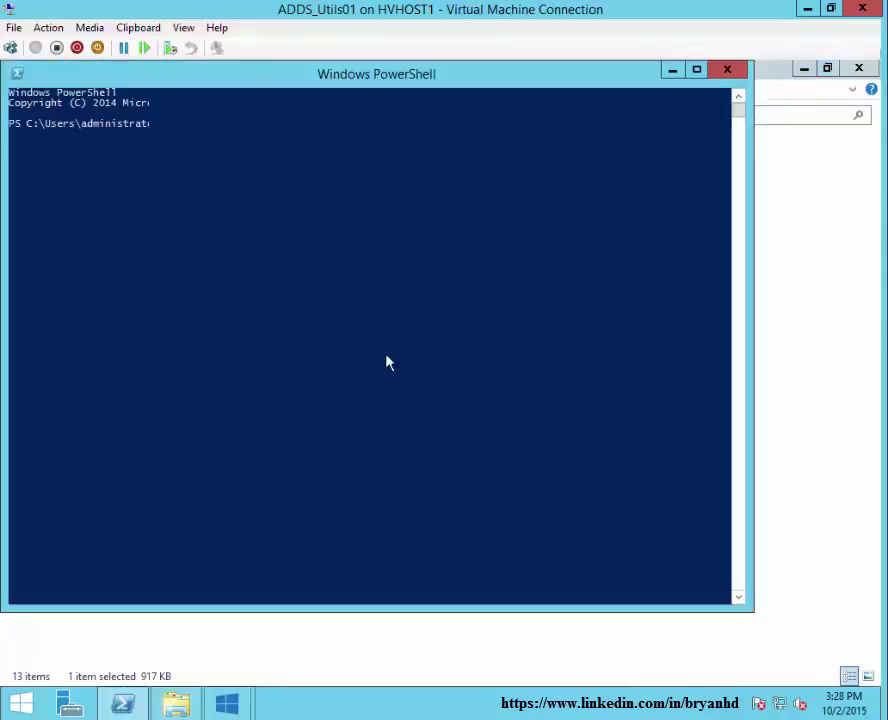
pyautogui.write('gpmc')
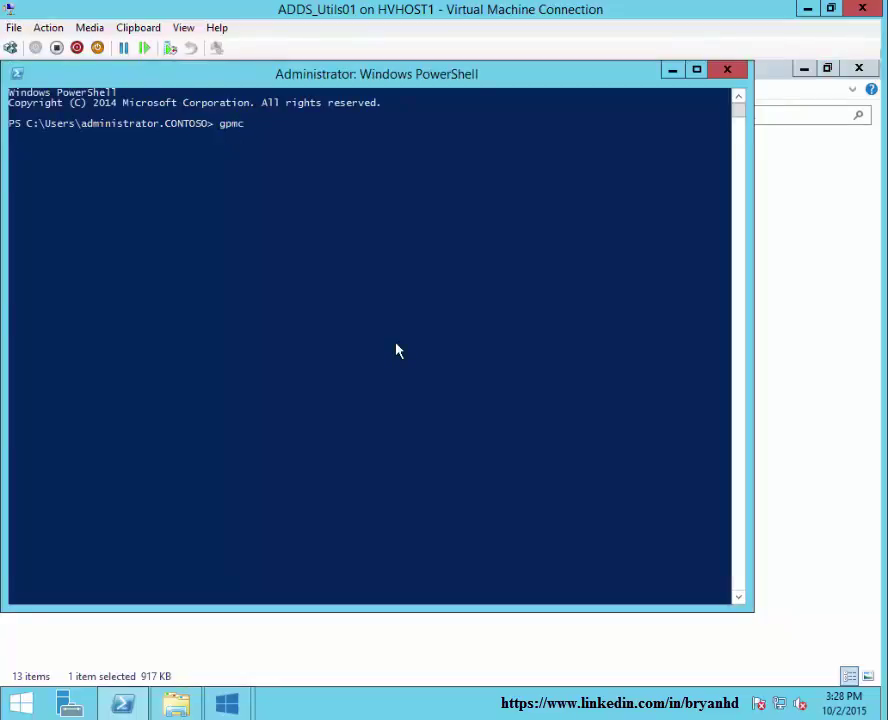
pyautogui.press('Return')
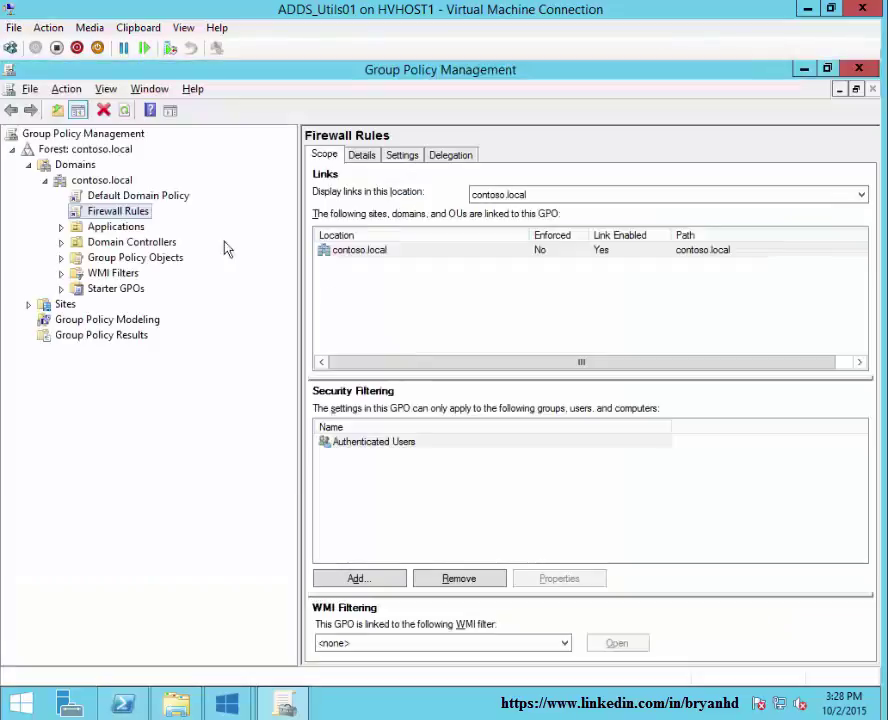
pyautogui.rightClick(137, 211)
pyautogui.click(177, 222)
# Maximize the policy editor and examine the computer policy's inbound rules under Windows Firewall with Advanced Security in Security Settings.
pyautogui.doubleClick(152, 240)
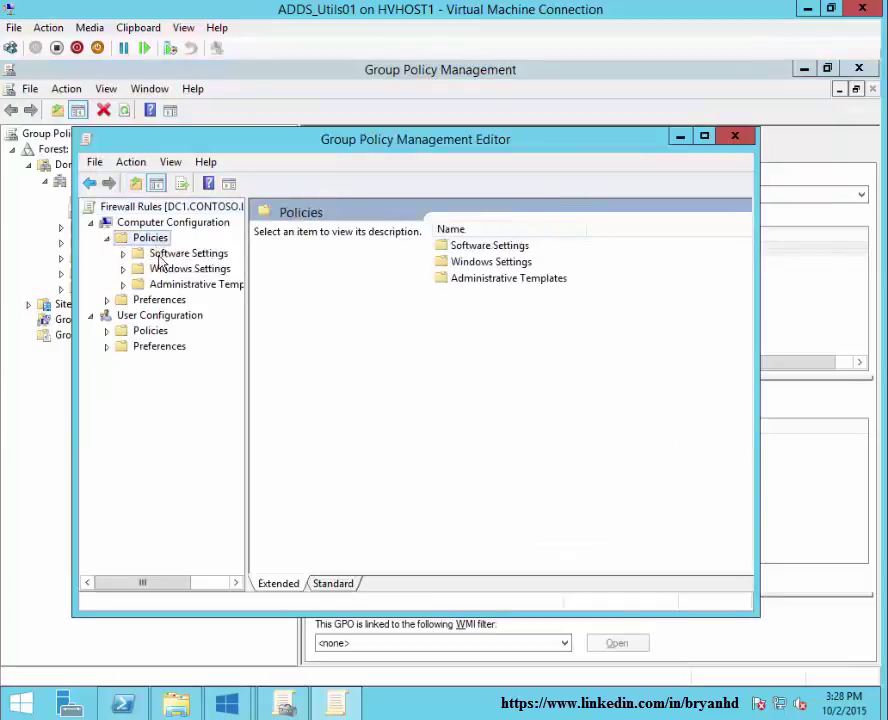
pyautogui.click(178, 267)
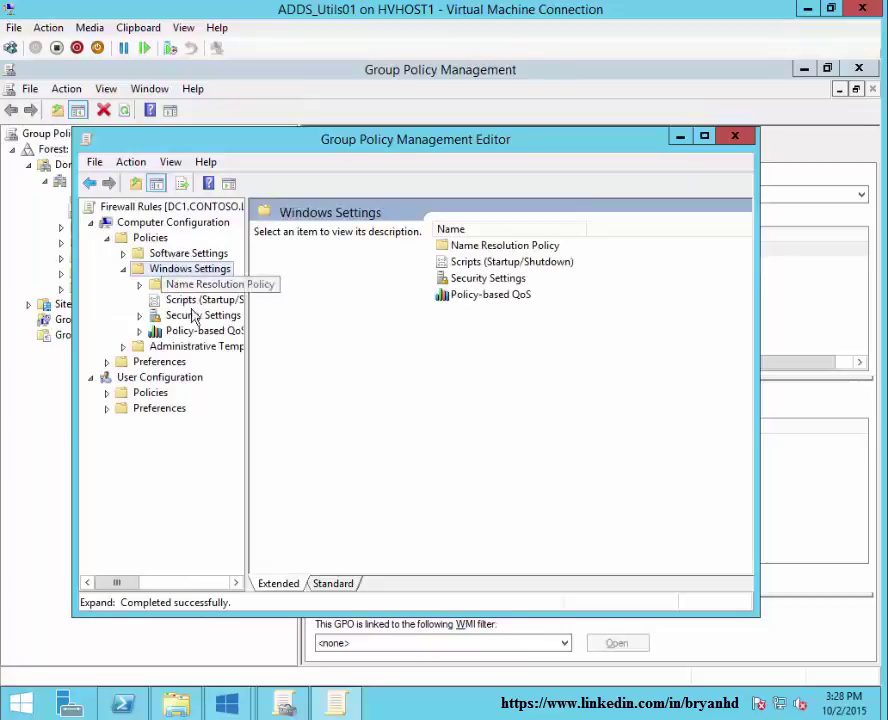
pyautogui.click(192, 331)
pyautogui.doubleClick(195, 315)
pyautogui.click(195, 315)
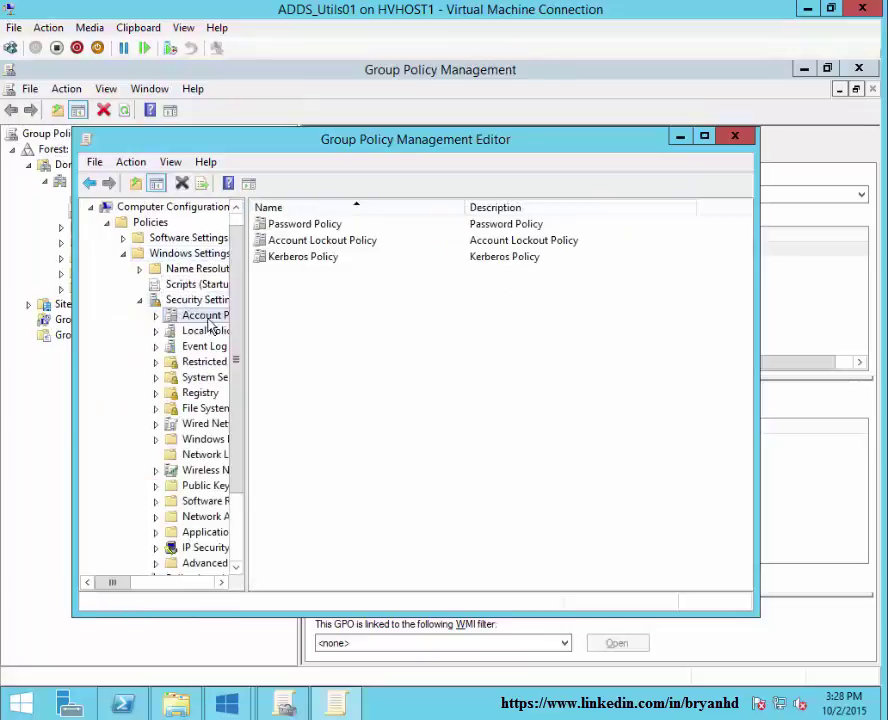
pyautogui.click(704, 137)
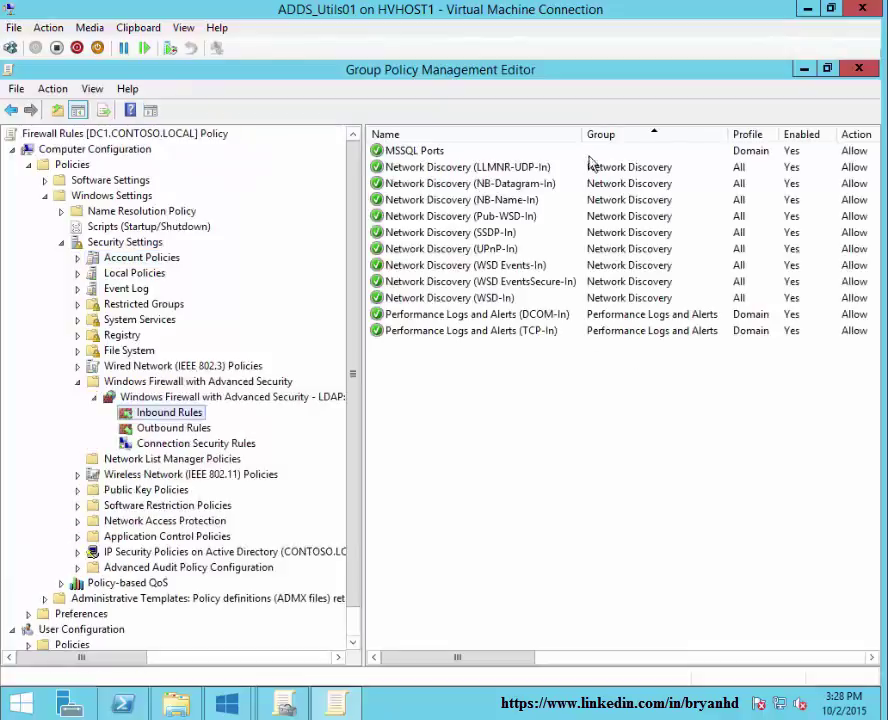
# Examine the Performance Logs and Alerts and Network Discovery inbound rules, widening the Name column to read them.
pyautogui.moveTo(584, 134); pyautogui.dragTo(598, 150)
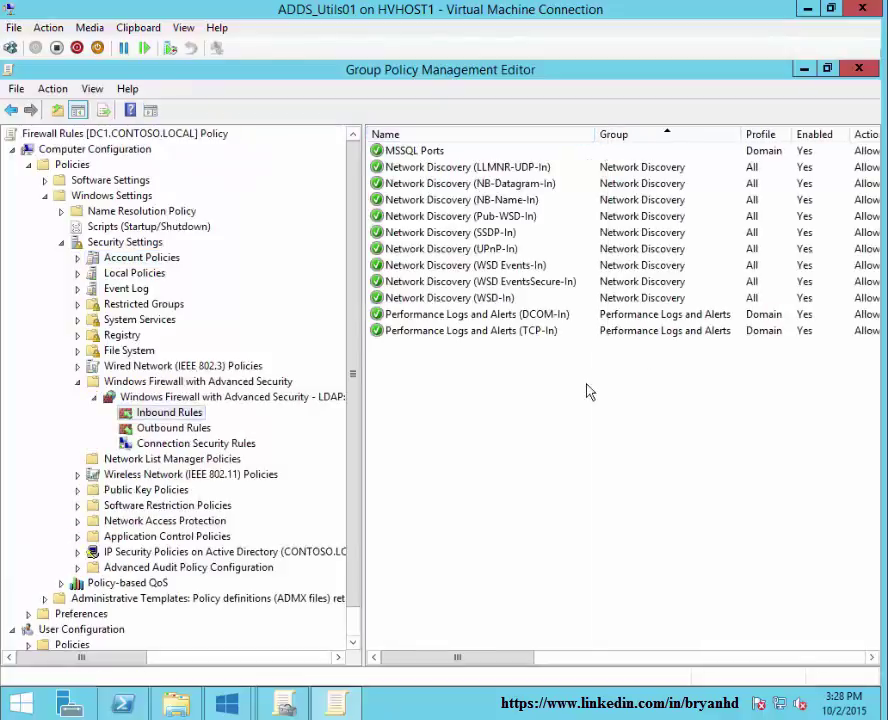
pyautogui.click(540, 333)
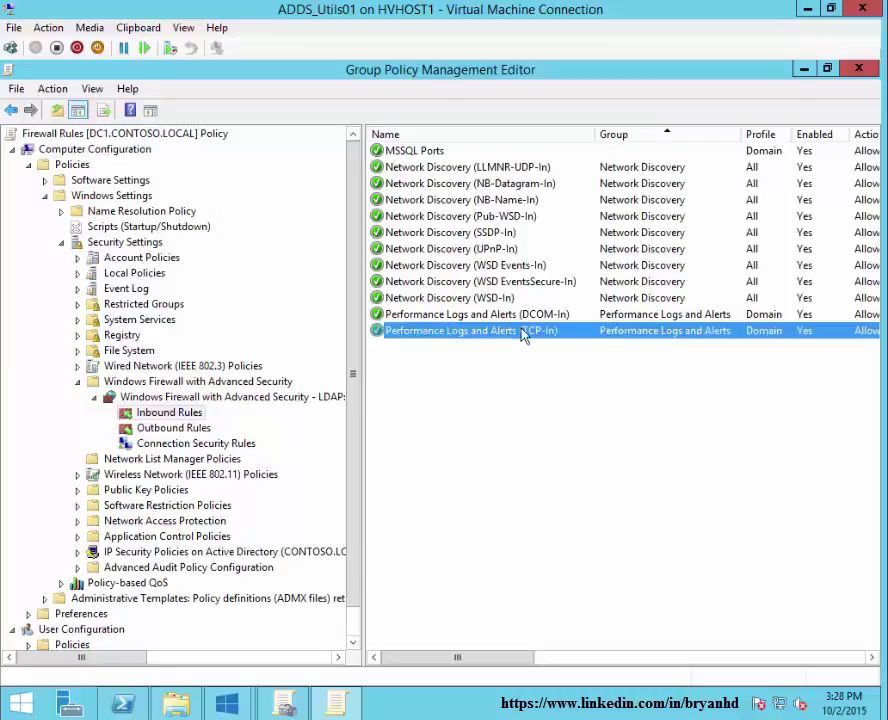
pyautogui.press('Up')
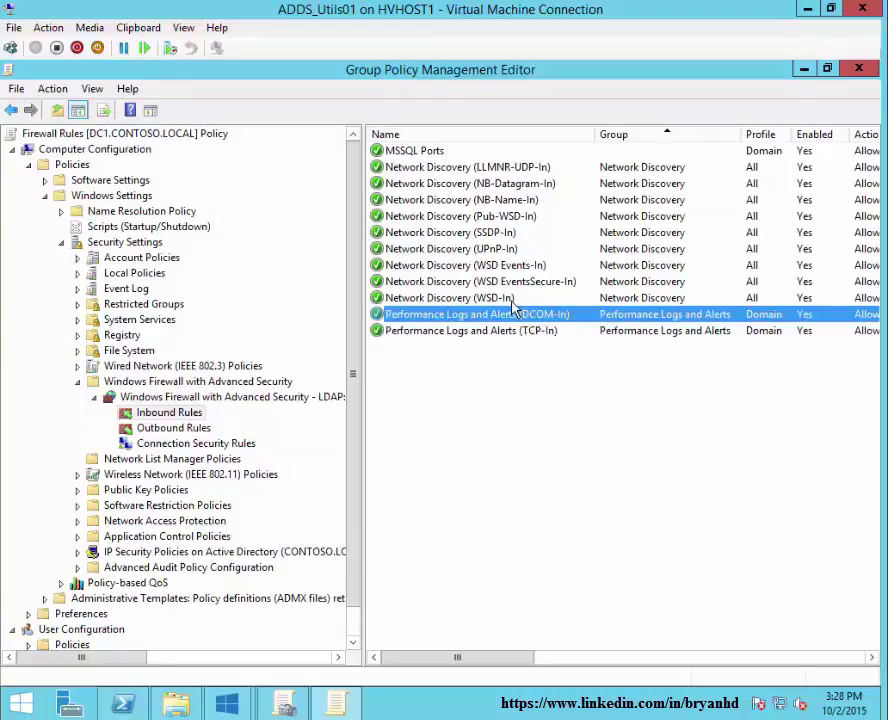
pyautogui.click(510, 297)
pyautogui.keyDown('shift'); pyautogui.click(497, 167); pyautogui.keyUp('shift')
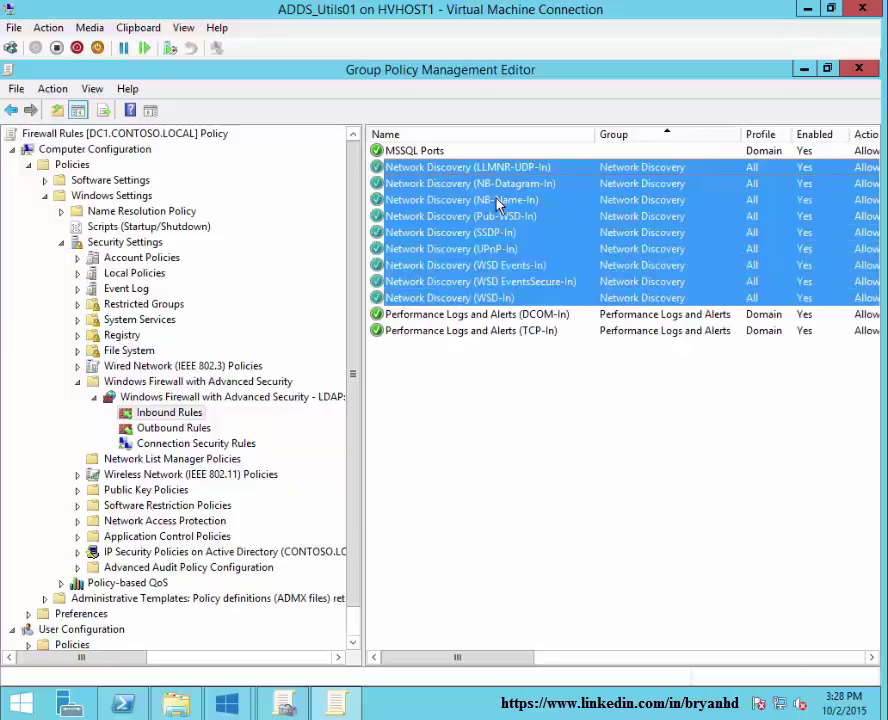
pyautogui.click(567, 367)
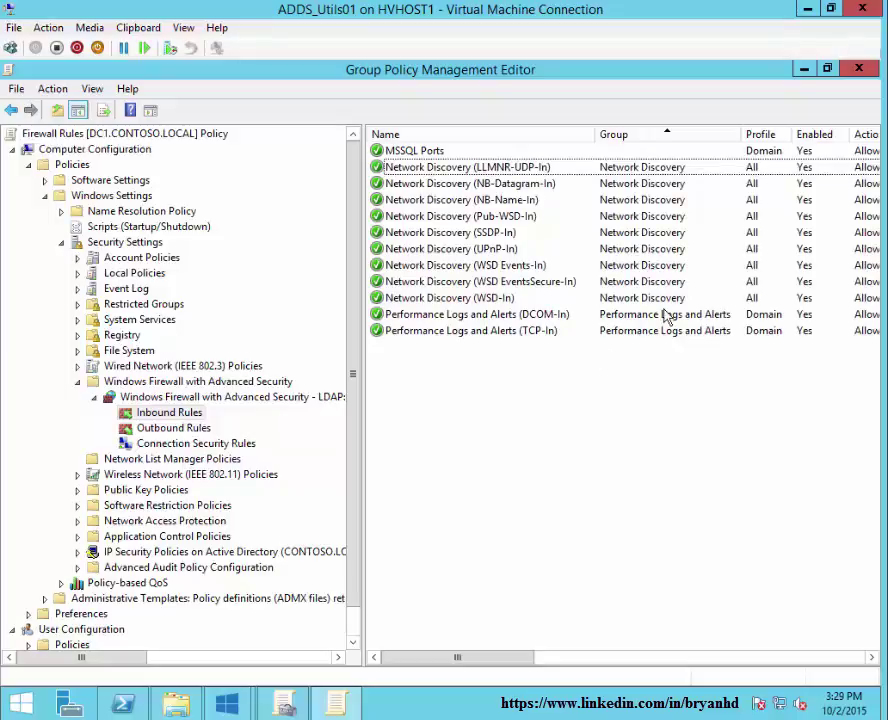
# Close the policy editor, Group Policy Management and the PowerShell window.
pyautogui.click(858, 68)
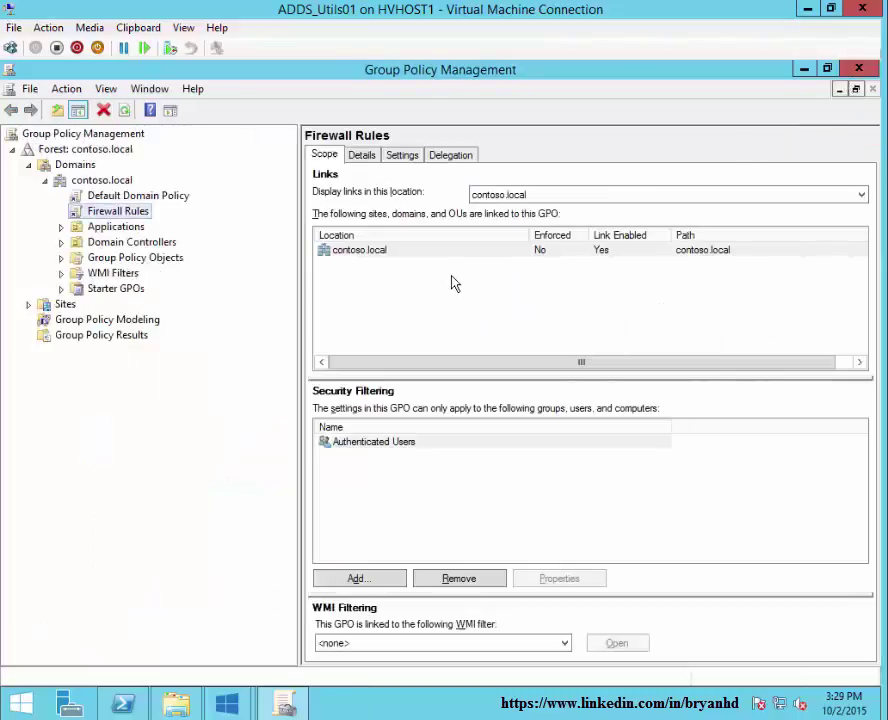
pyautogui.click(858, 68)
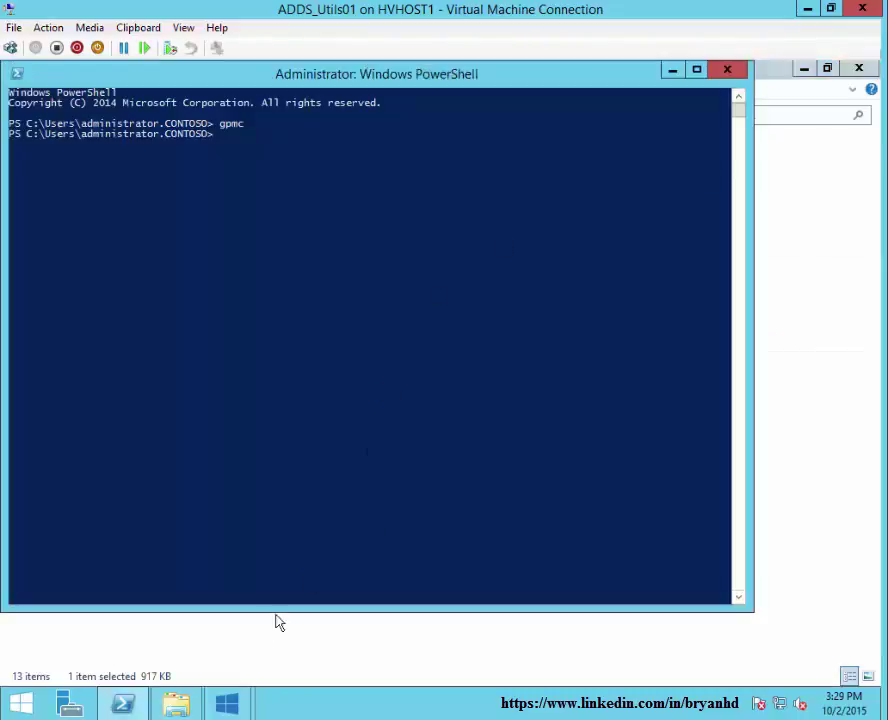
pyautogui.click(727, 69)
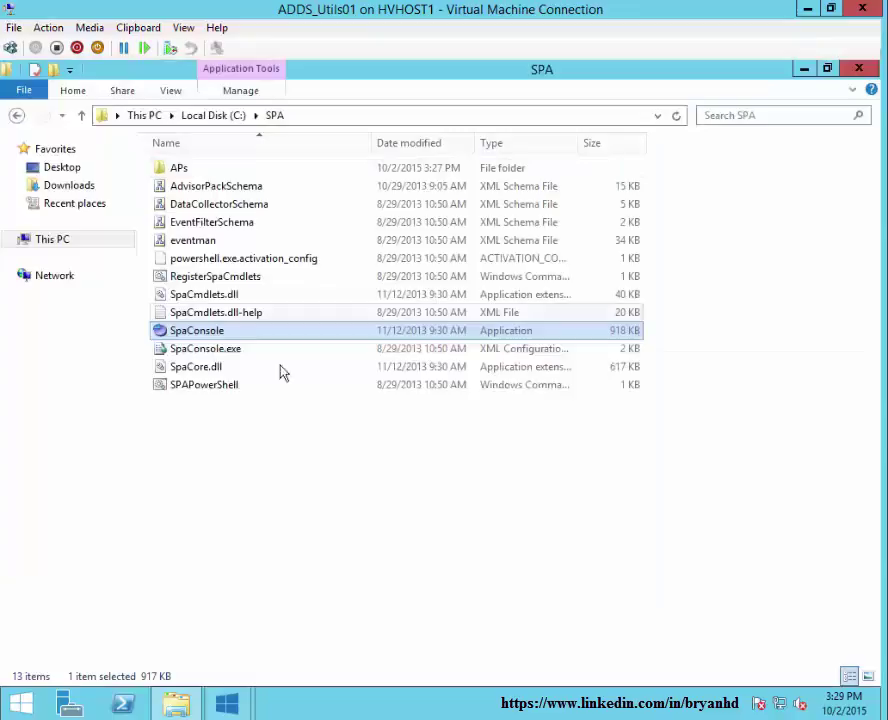
# Launch SpaConsole from the SPA folder and start a new project, continuing past the wizard's welcome page.
pyautogui.doubleClick(205, 331)
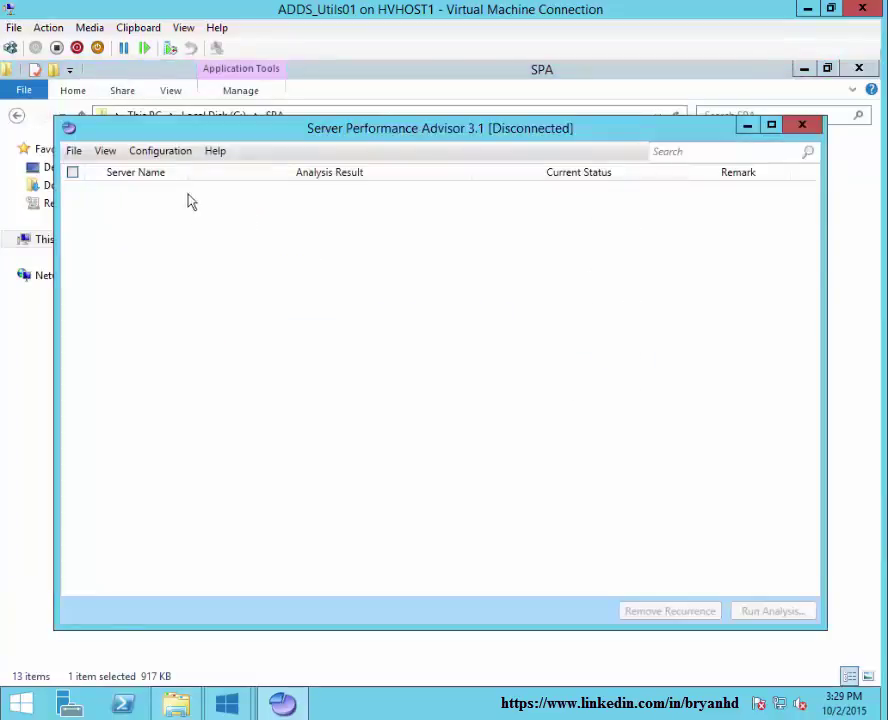
pyautogui.click(170, 152)
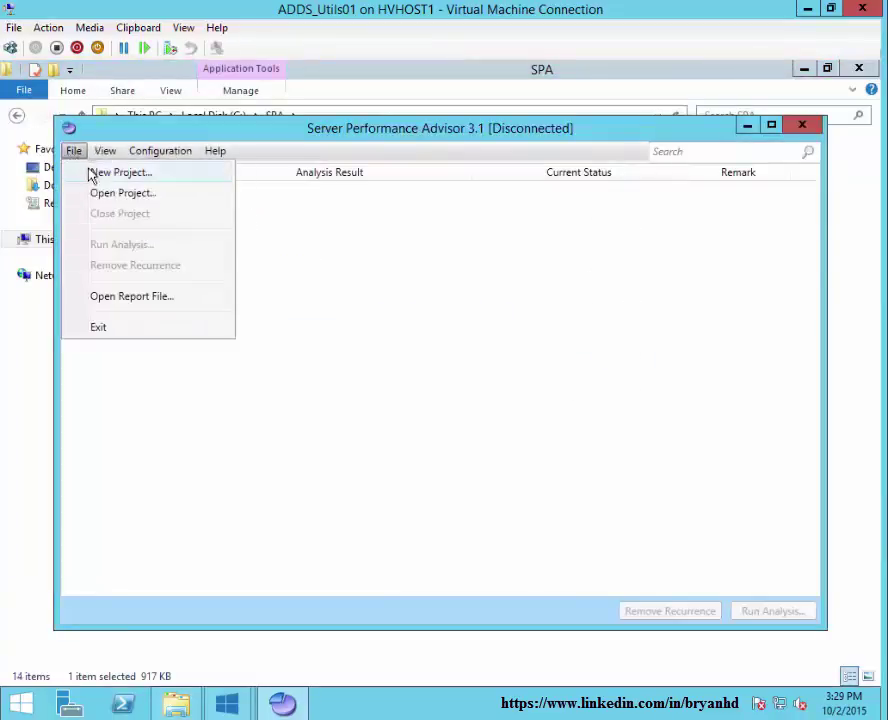
pyautogui.click(94, 174)
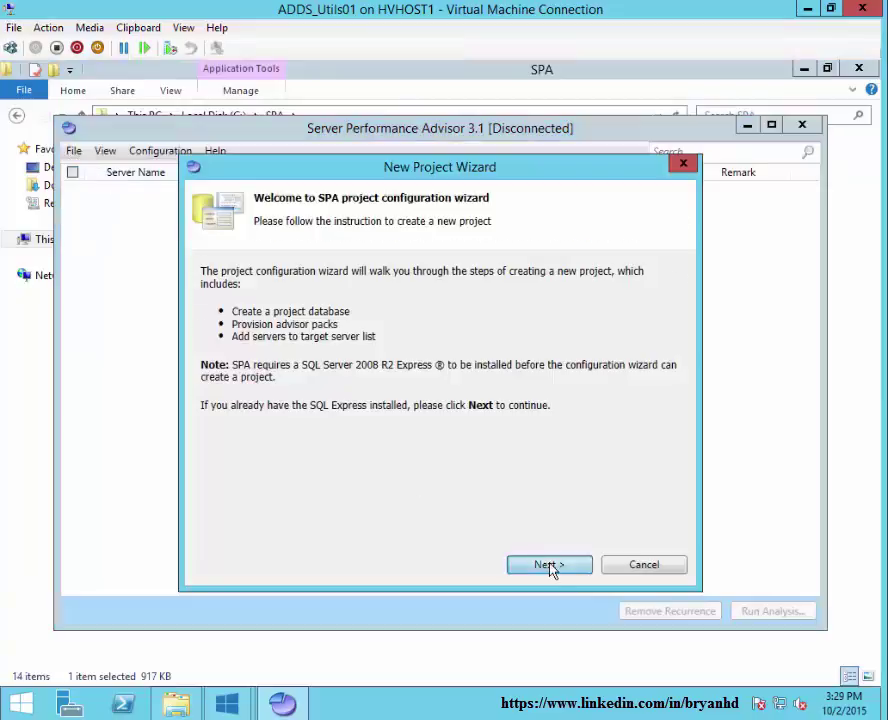
pyautogui.click(550, 567)
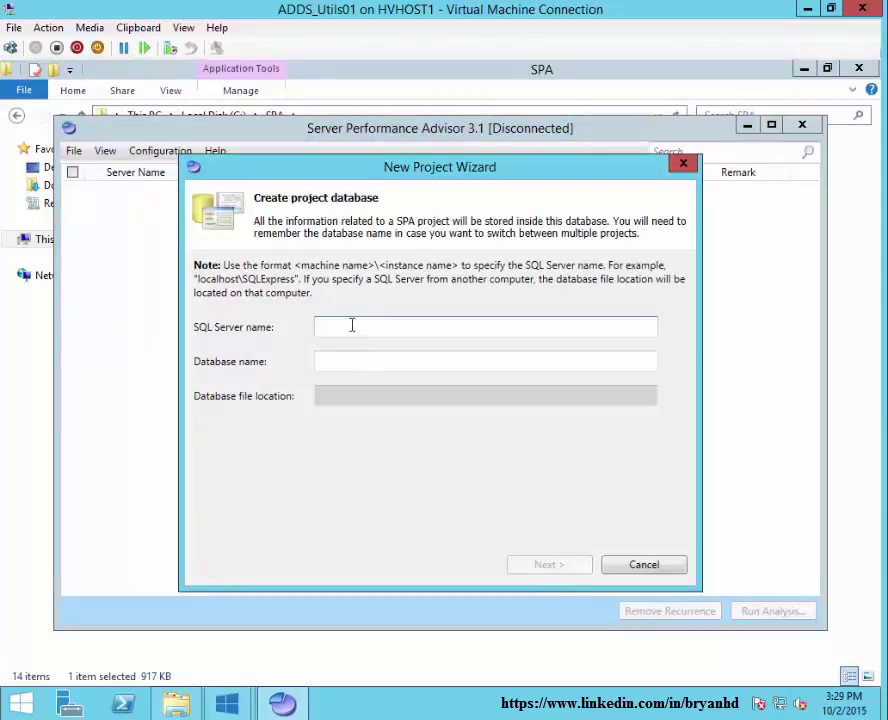
# Create the project database ContosoDCs on the SQL Server UTILS01\SQLEXPRESS.
pyautogui.write('UTILS01\\SQLEXPRESS')
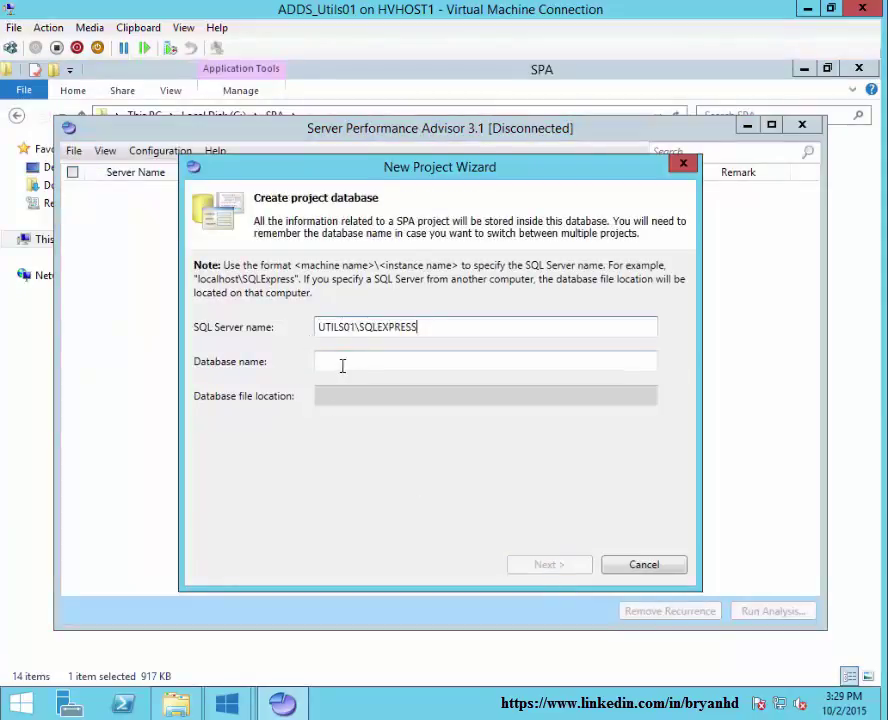
pyautogui.click(342, 365)
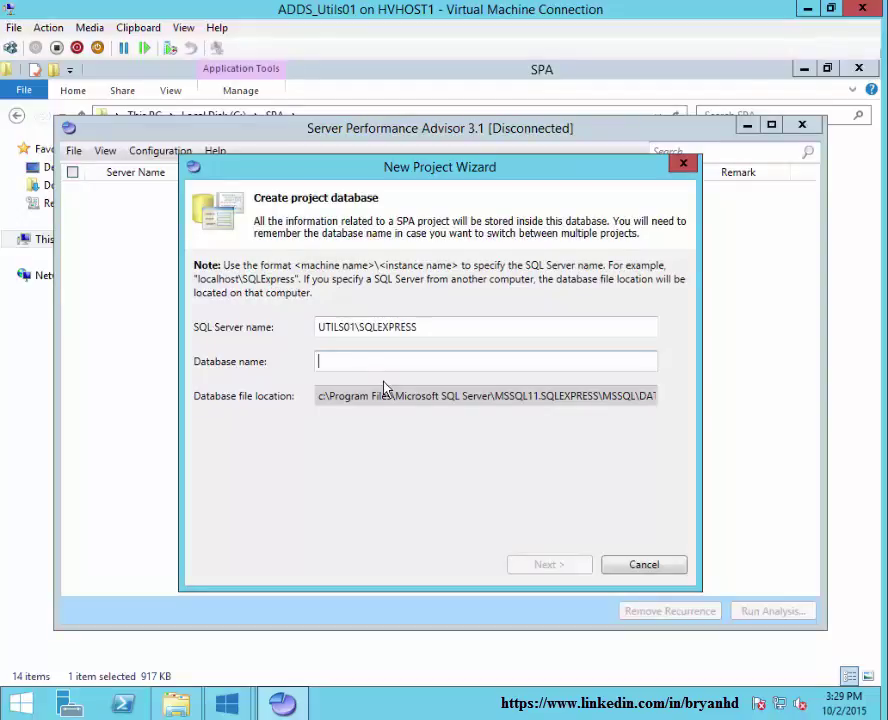
pyautogui.write('ContosoDCs')
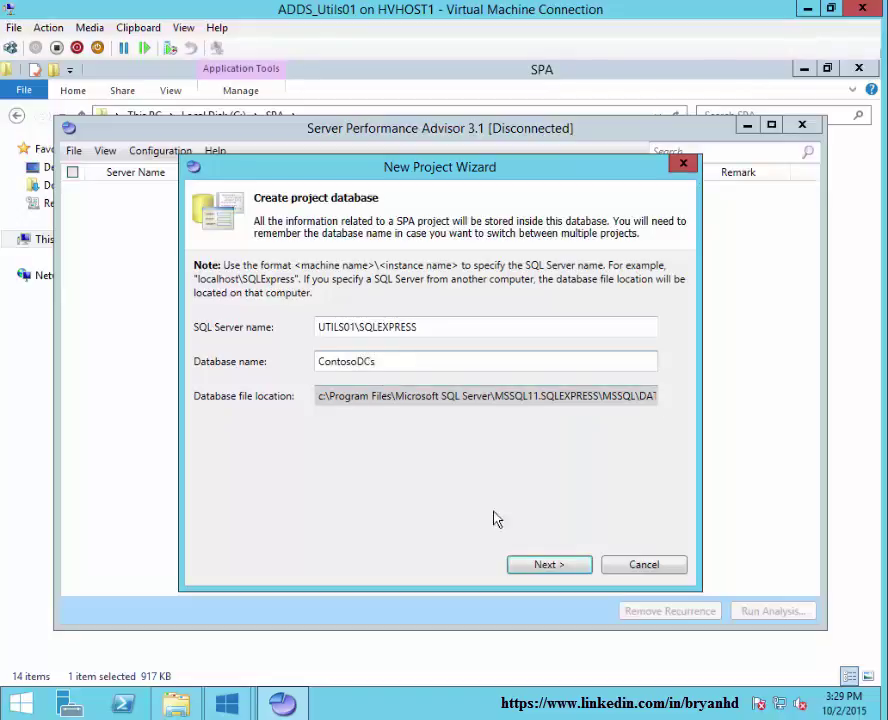
pyautogui.click(532, 566)
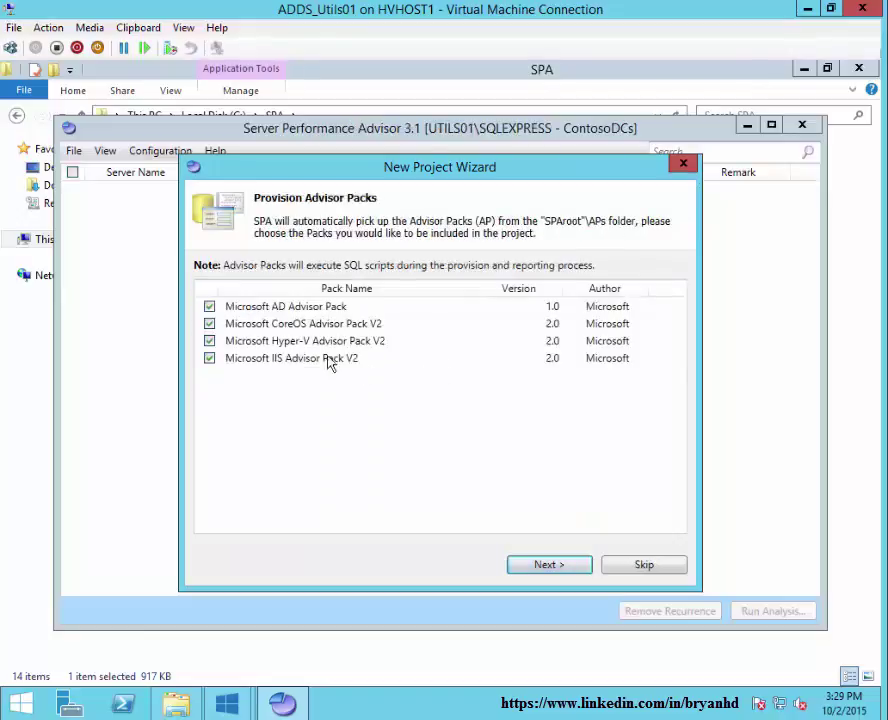
# Exclude the Microsoft IIS and Hyper-V advisor packs and provision only the AD and CoreOS packs.
pyautogui.click(209, 359)
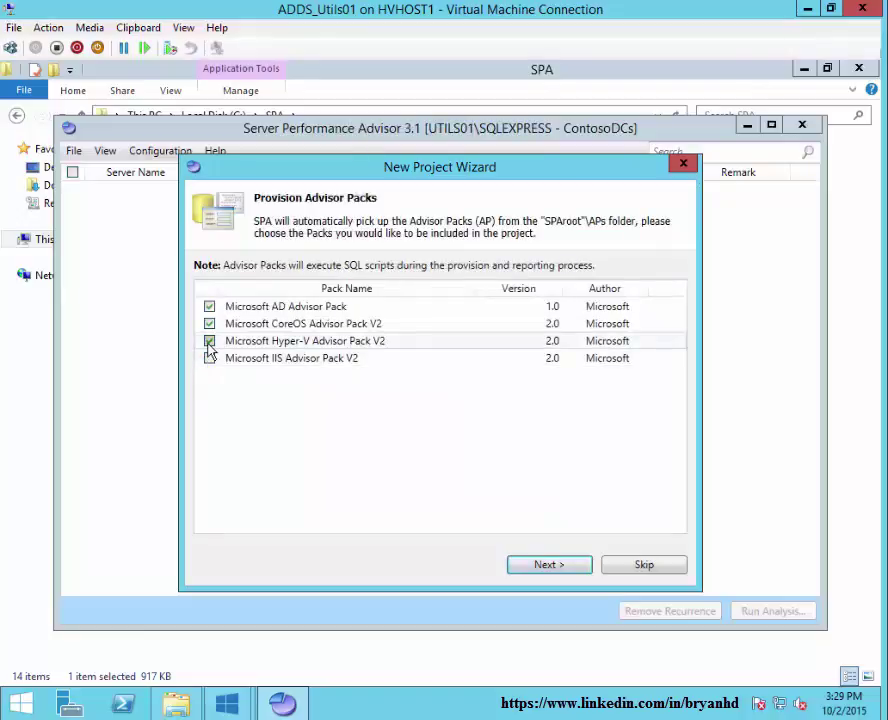
pyautogui.click(209, 342)
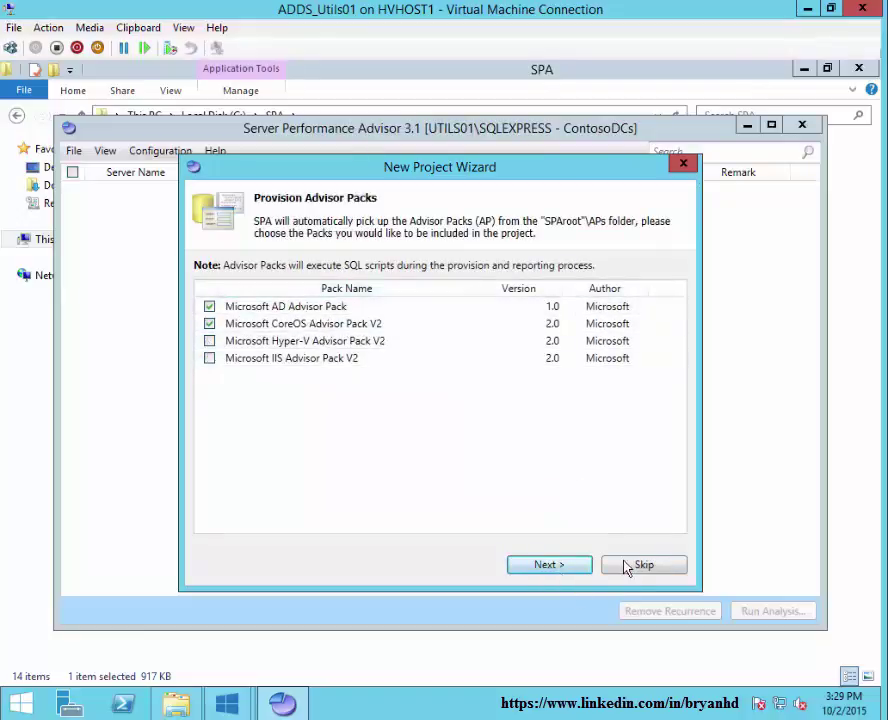
pyautogui.click(545, 565)
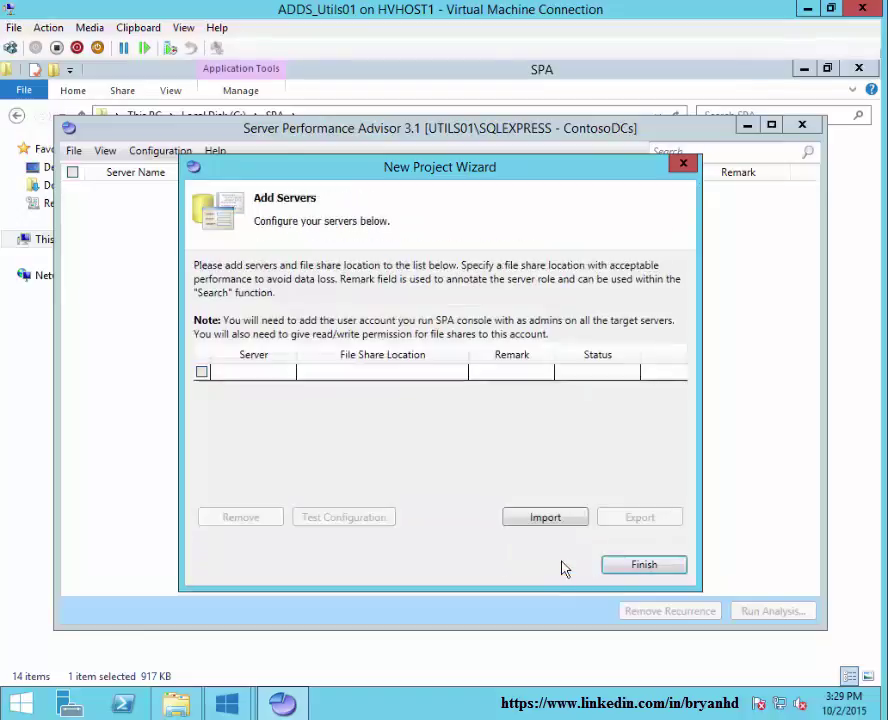
# Enter dc1.contoso.local as the first server in the project's server list.
pyautogui.click(208, 374)
pyautogui.click(248, 372)
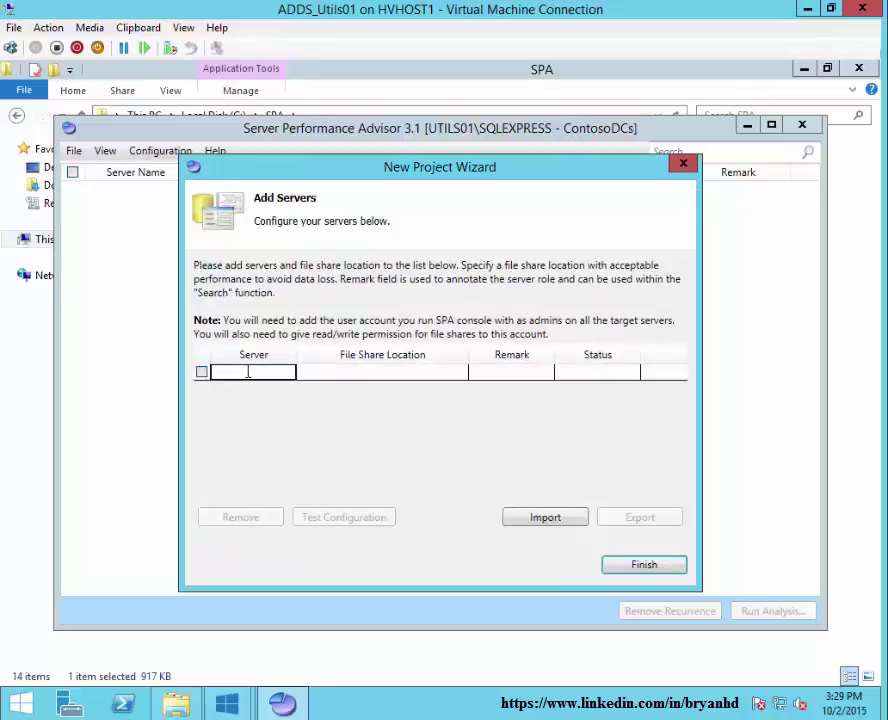
pyautogui.write('conto')
pyautogui.press('BackSpace')
pyautogui.press('BackSpace')
pyautogui.press('BackSpace')
pyautogui.press('BackSpace')
pyautogui.press('BackSpace')
pyautogui.press('BackSpace')
pyautogui.write('dc1.contoso')
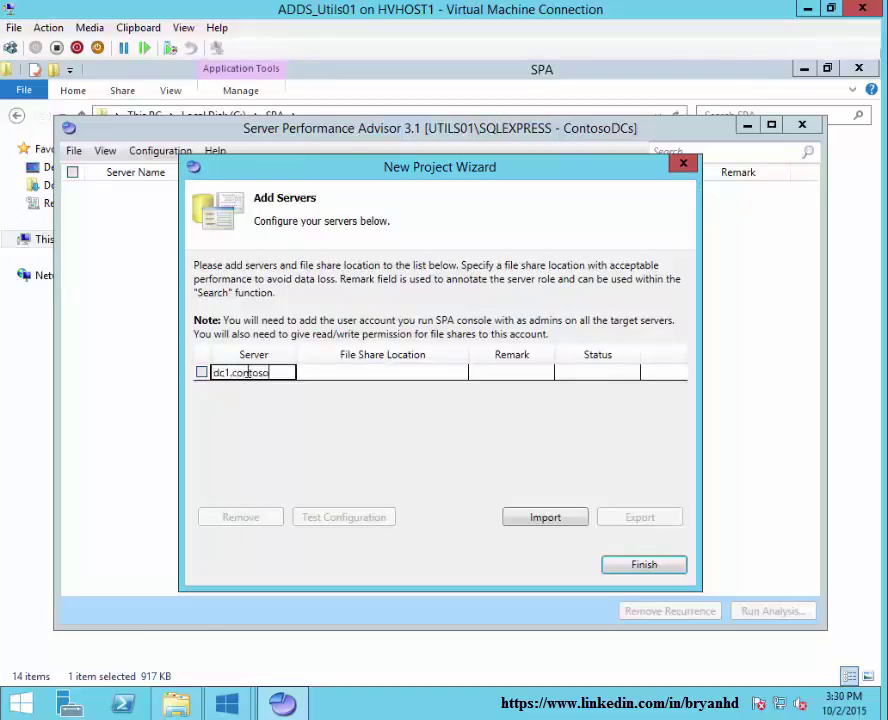
pyautogui.write('.local')
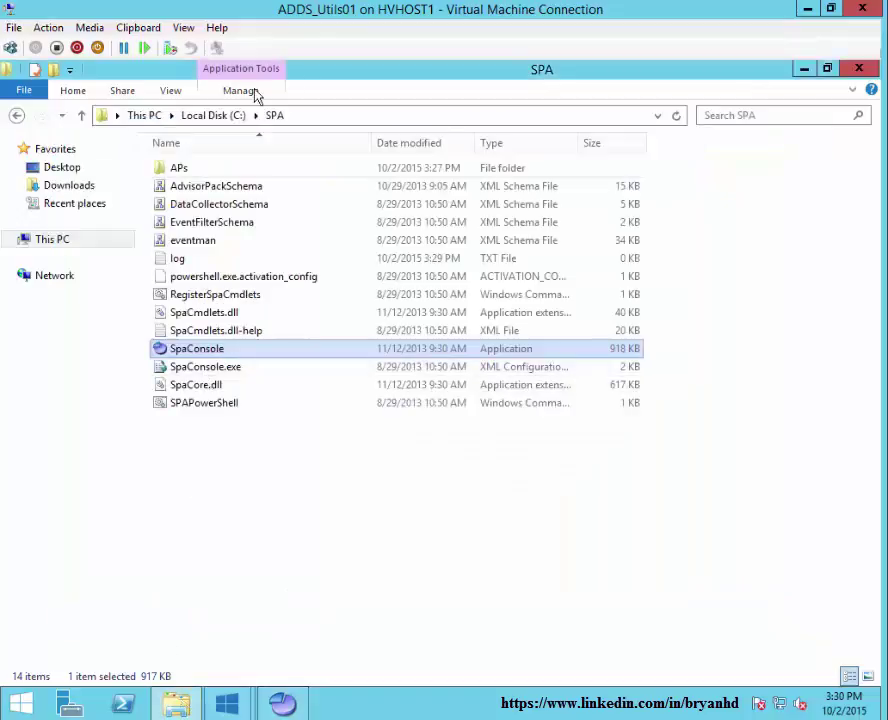
# Switch to File Explorer and create a folder named SpaShare in the root of drive C:.
pyautogui.click(213, 115)
pyautogui.rightClick(245, 334)
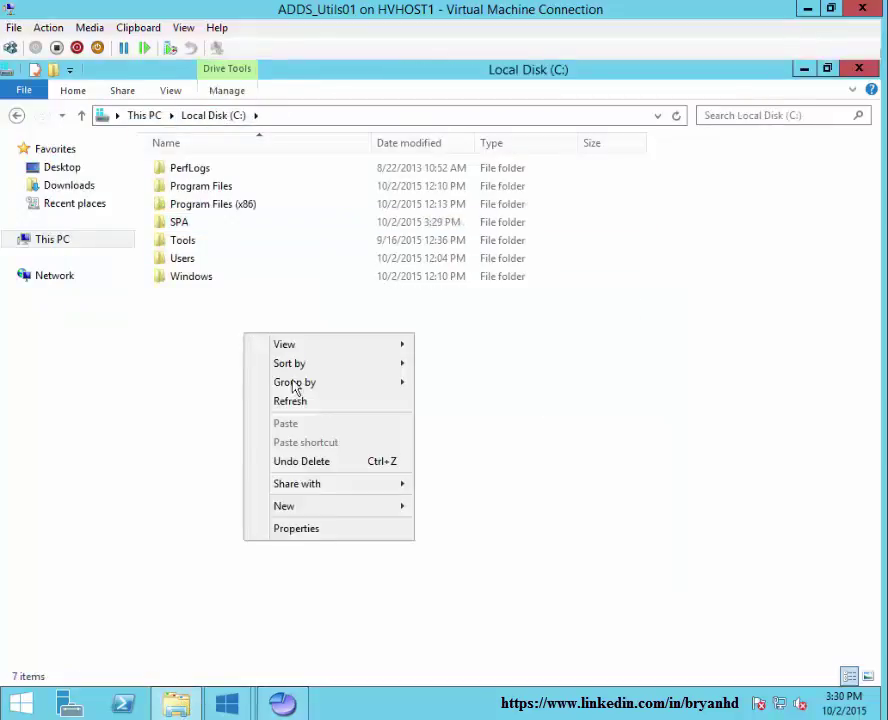
pyautogui.moveTo(307, 507)
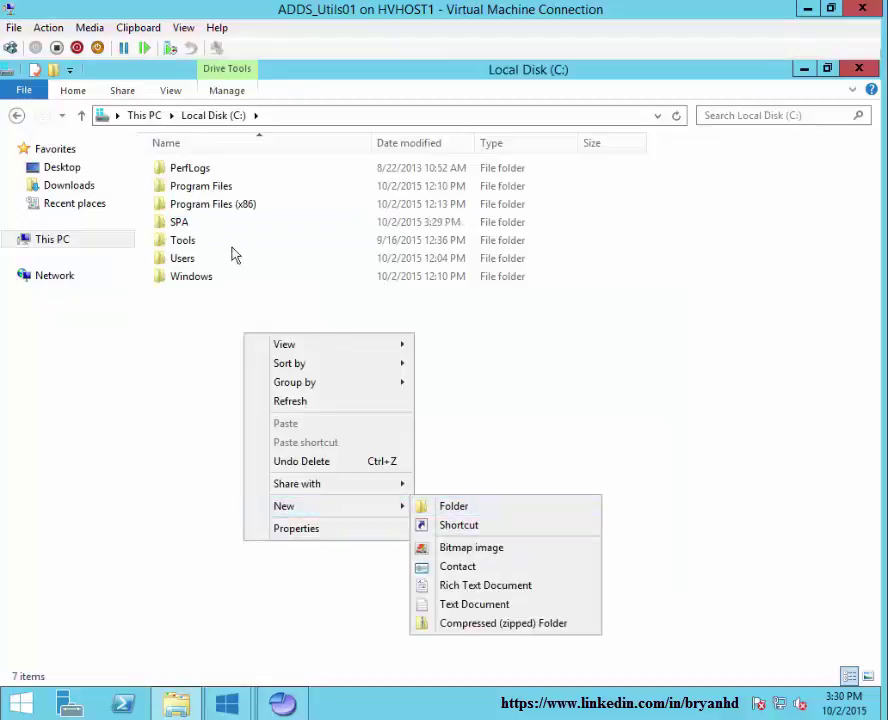
pyautogui.click(468, 510)
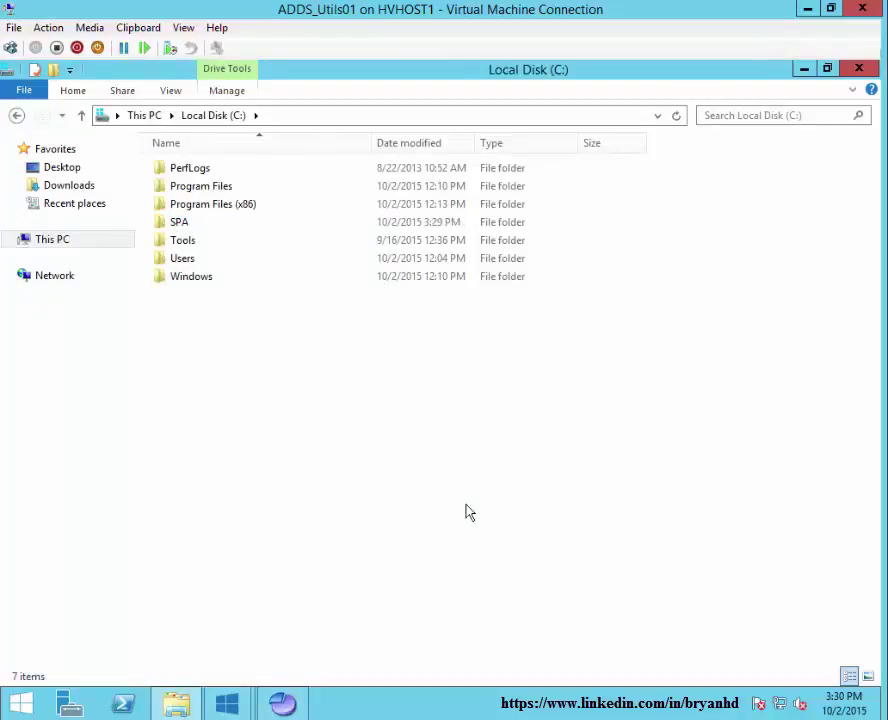
pyautogui.write('Spa')
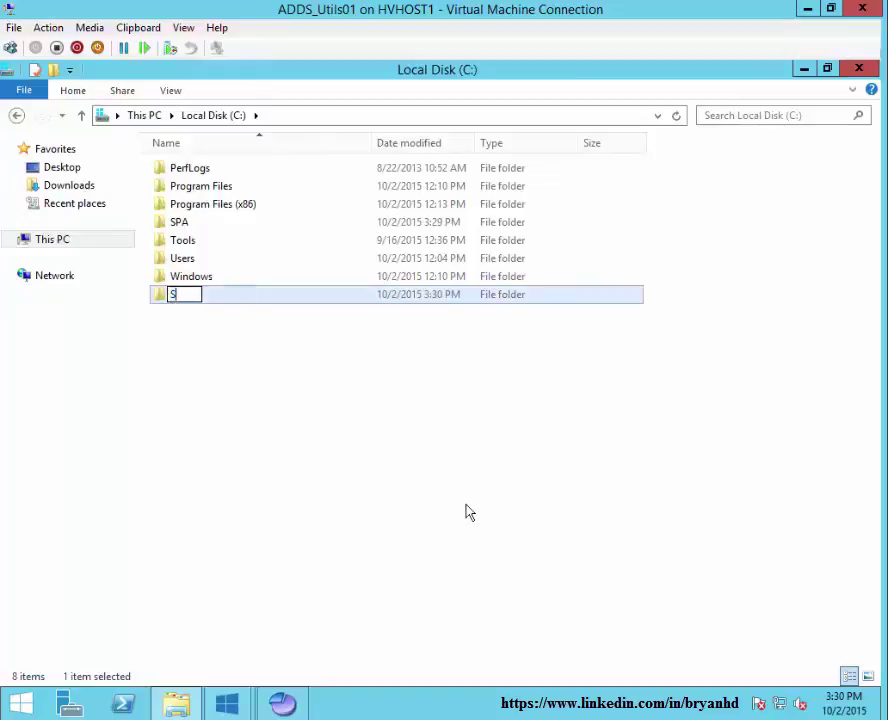
pyautogui.press('BackSpace')
pyautogui.press('BackSpace')
pyautogui.press('BackSpace')
pyautogui.write('SpaDhare')
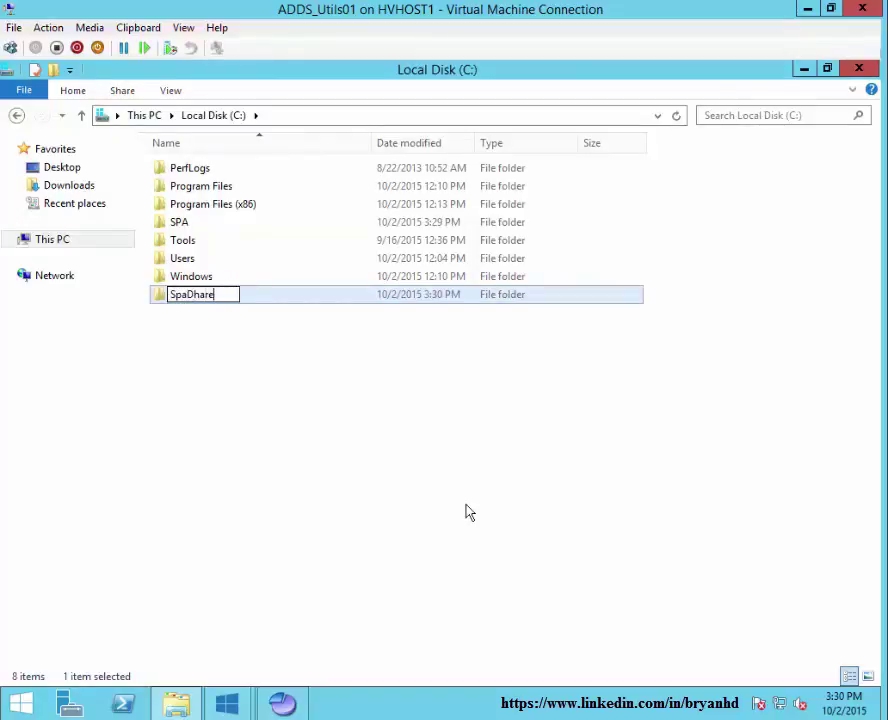
pyautogui.press('BackSpace')
pyautogui.press('BackSpace')
pyautogui.press('BackSpace')
pyautogui.press('BackSpace')
pyautogui.press('BackSpace')
pyautogui.write('Share')
pyautogui.press('Return')
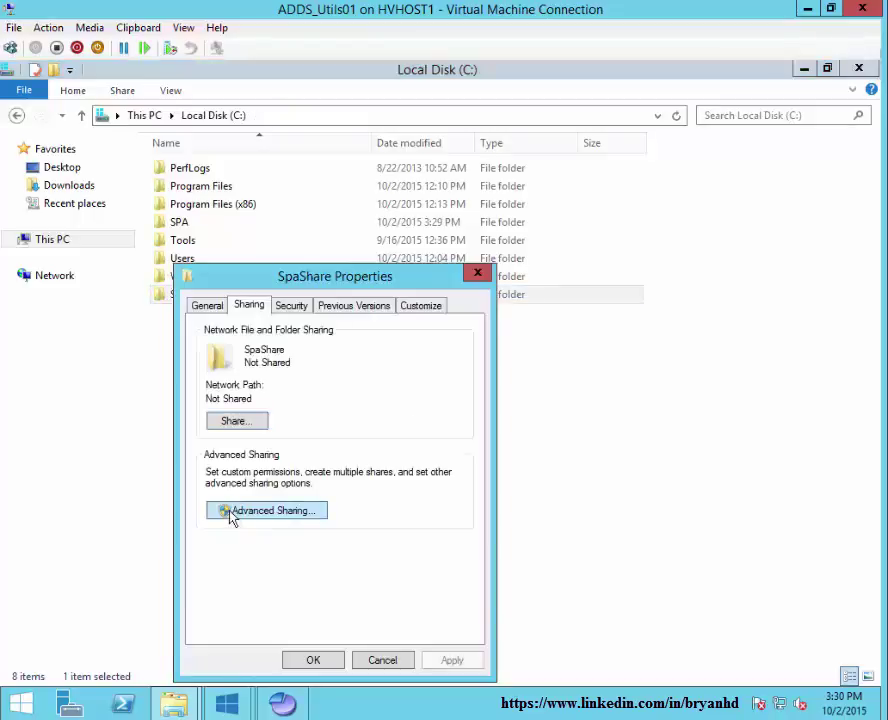
# Enable advanced sharing for the SpaShare folder with the share name SpaShare$, and select that name.
pyautogui.click(230, 512)
pyautogui.click(206, 337)
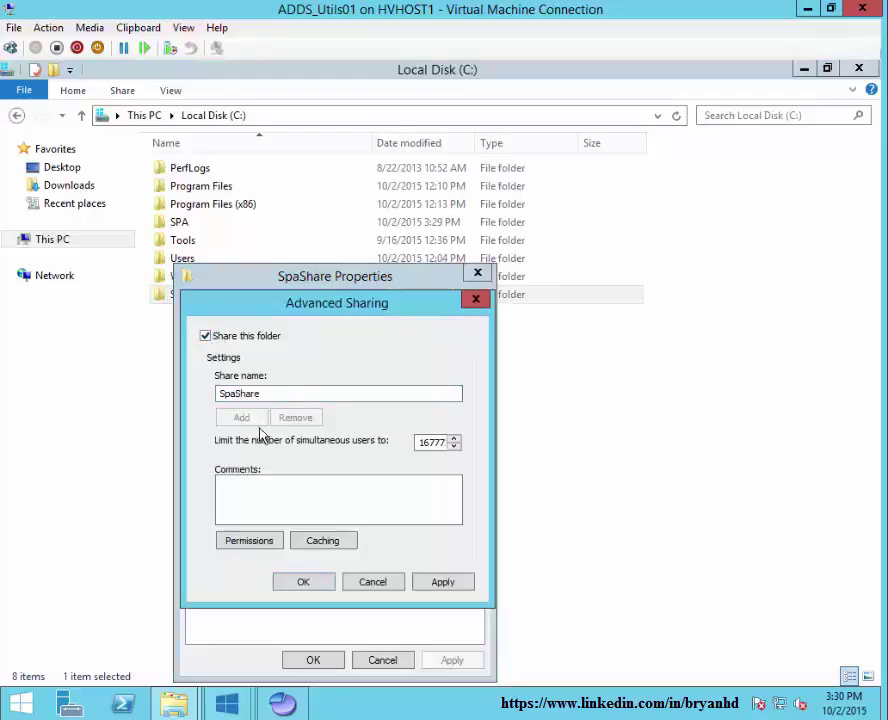
pyautogui.click(281, 396)
pyautogui.write('$')
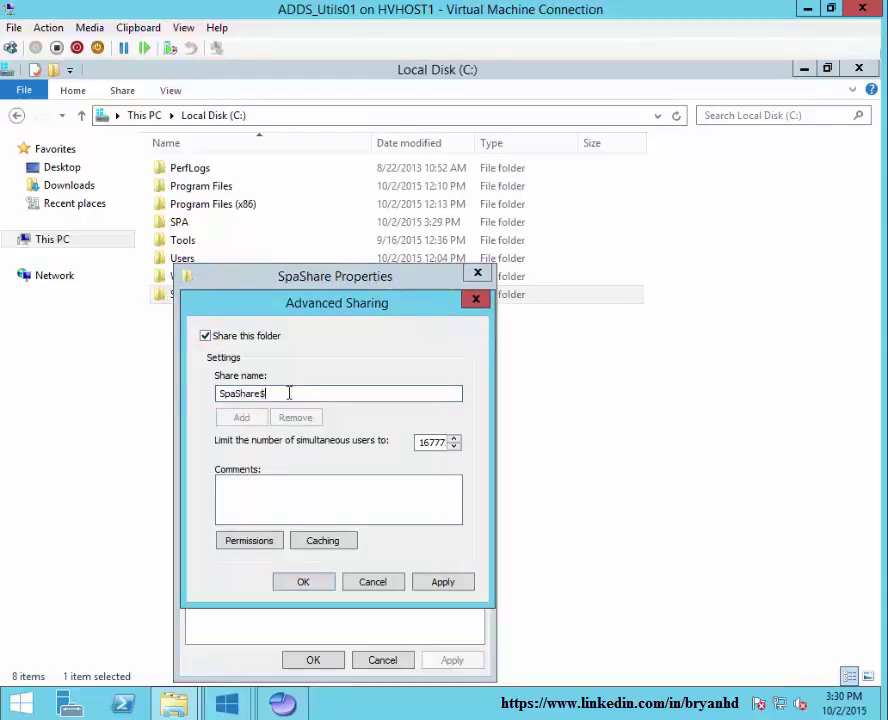
pyautogui.moveTo(290, 395); pyautogui.dragTo(130, 380)
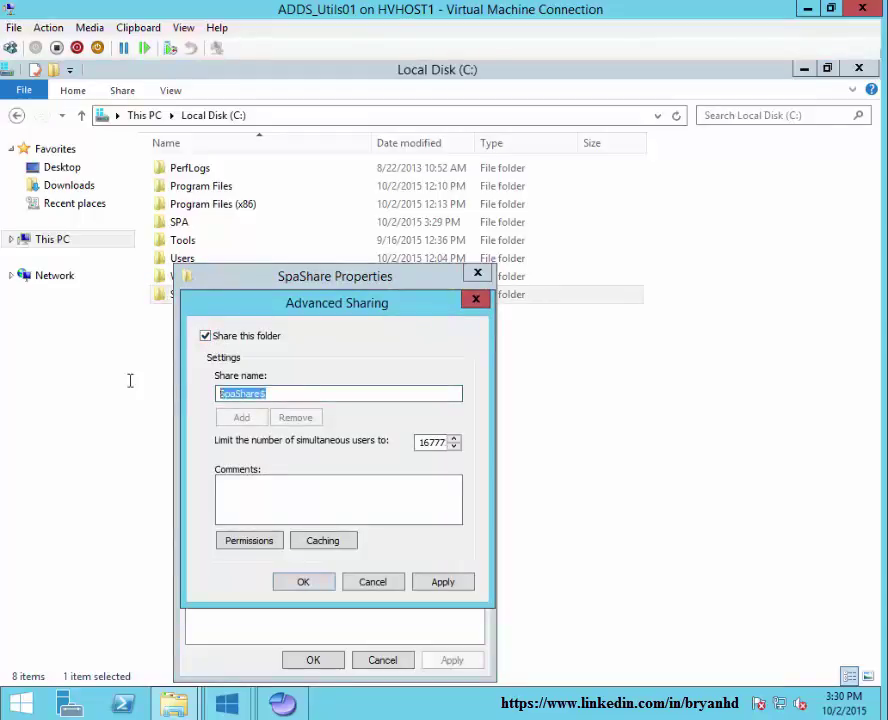
# Remove the default entry from the SpaShare$ share permissions and grant Authenticated Users Full Control.
pyautogui.click(251, 541)
pyautogui.click(460, 468)
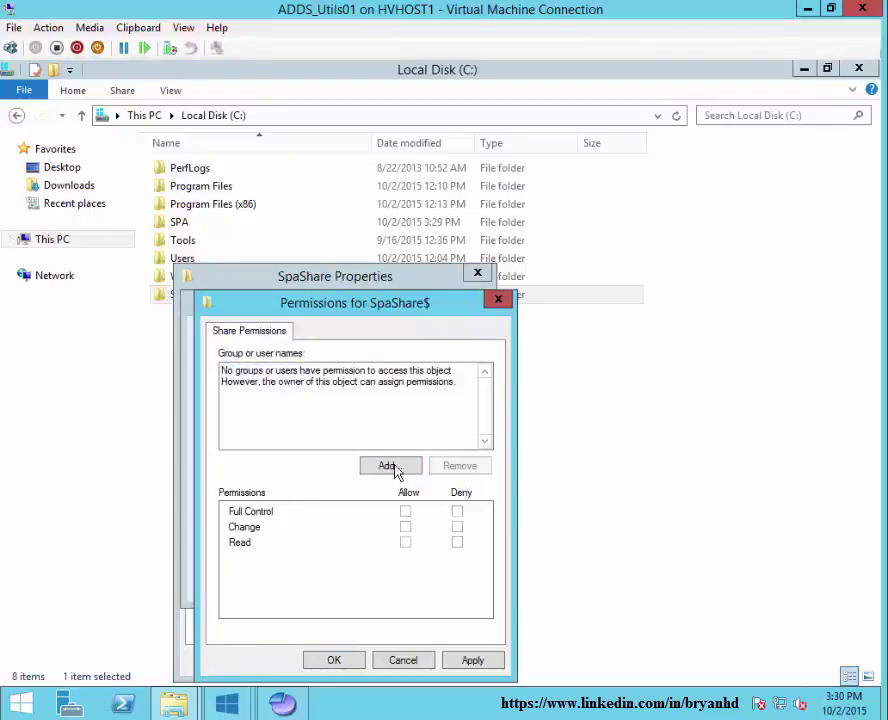
pyautogui.click(395, 467)
pyautogui.write('auth')
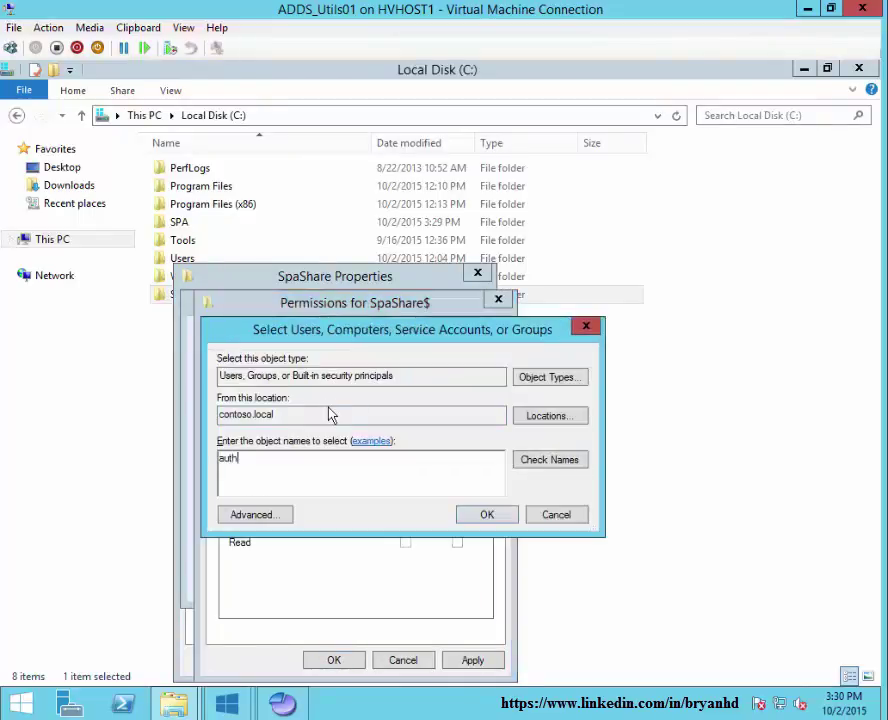
pyautogui.press('Return')
pyautogui.click(405, 511)
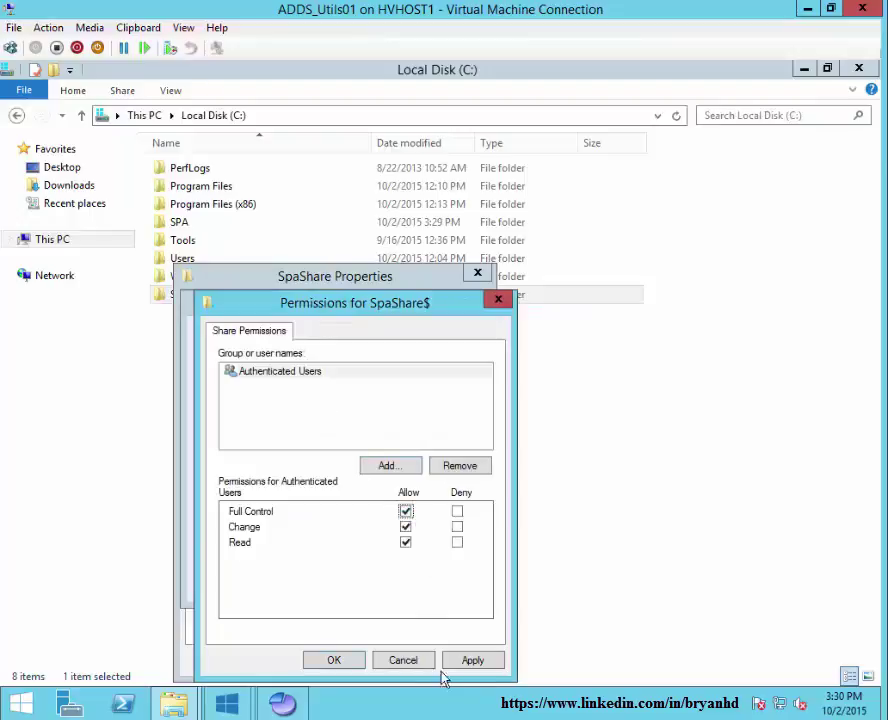
pyautogui.click(473, 660)
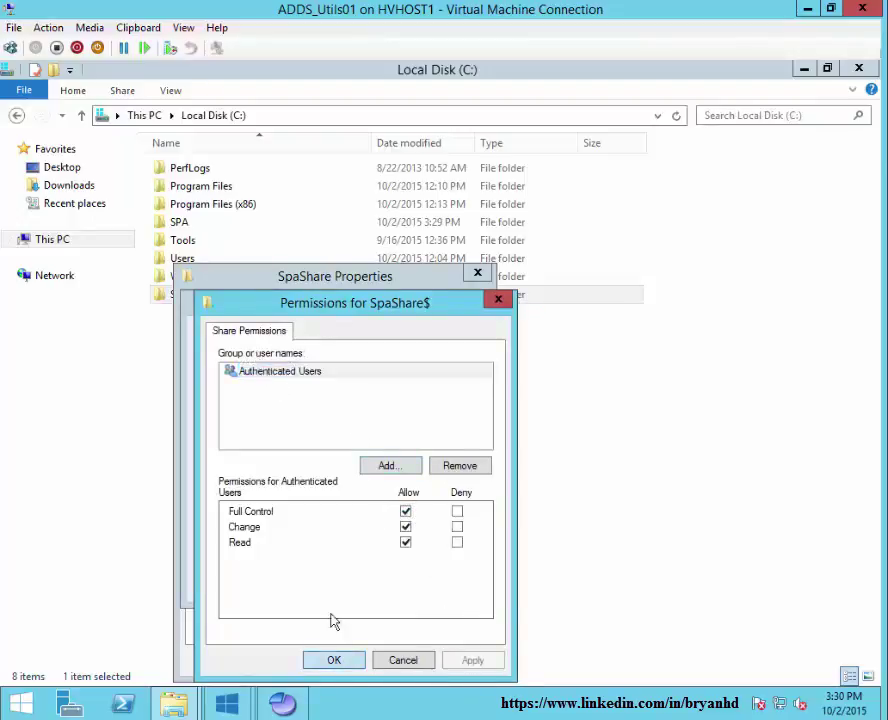
# Confirm the SpaShare$ share settings and grant Authenticated Users the Modify permission in the SpaShare folder's security settings.
pyautogui.click(334, 660)
pyautogui.click(300, 585)
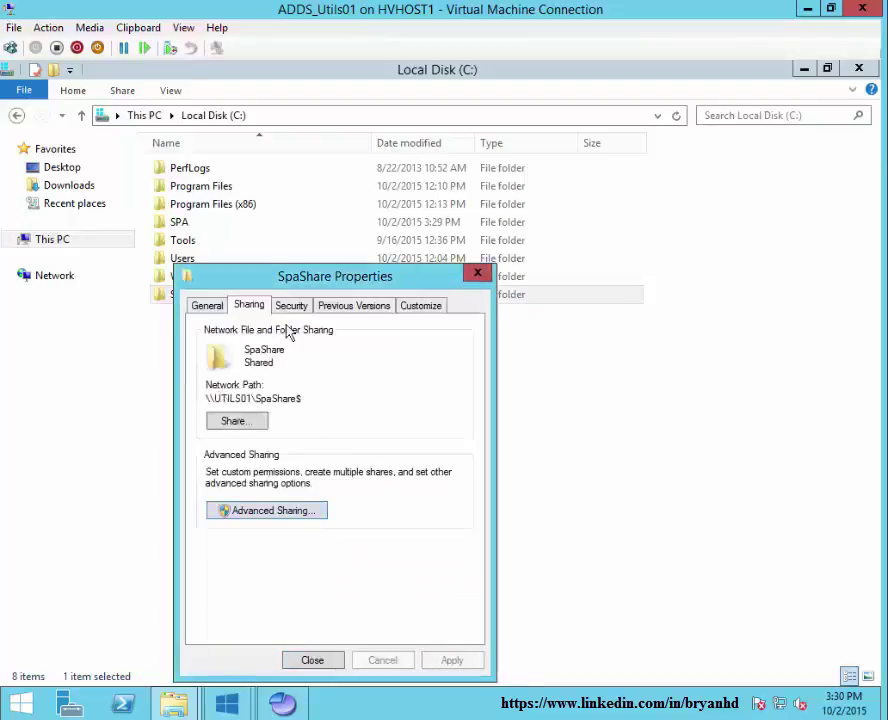
pyautogui.click(291, 305)
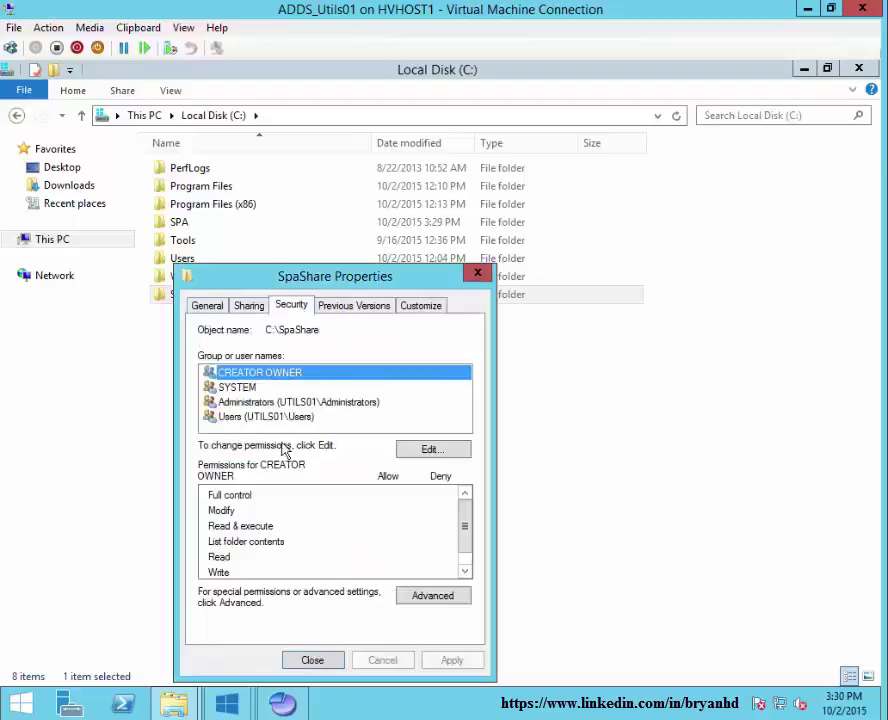
pyautogui.click(431, 451)
pyautogui.click(383, 494)
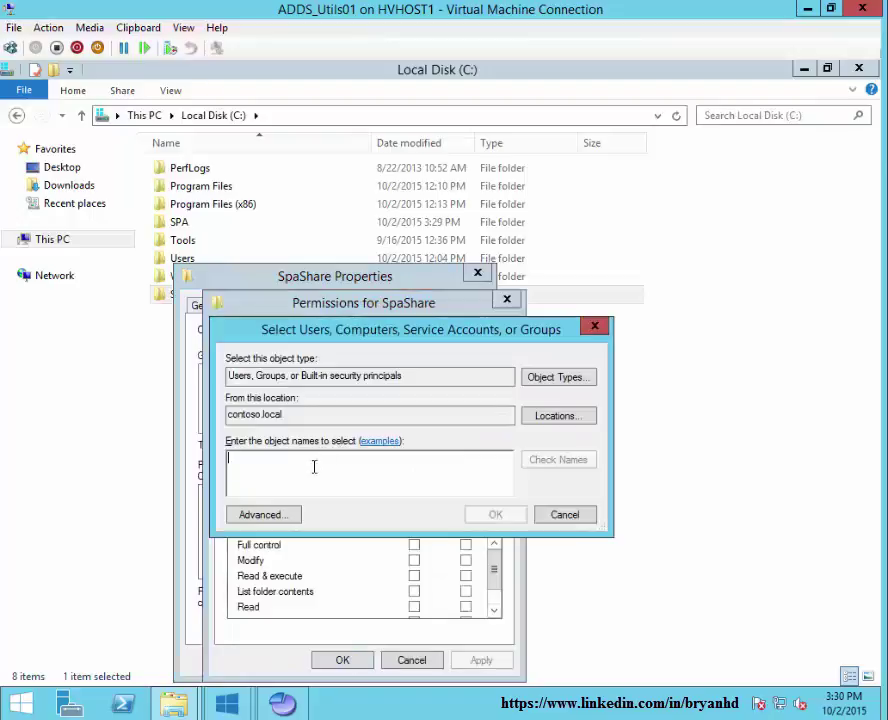
pyautogui.write('auth')
pyautogui.press('Return')
pyautogui.click(414, 560)
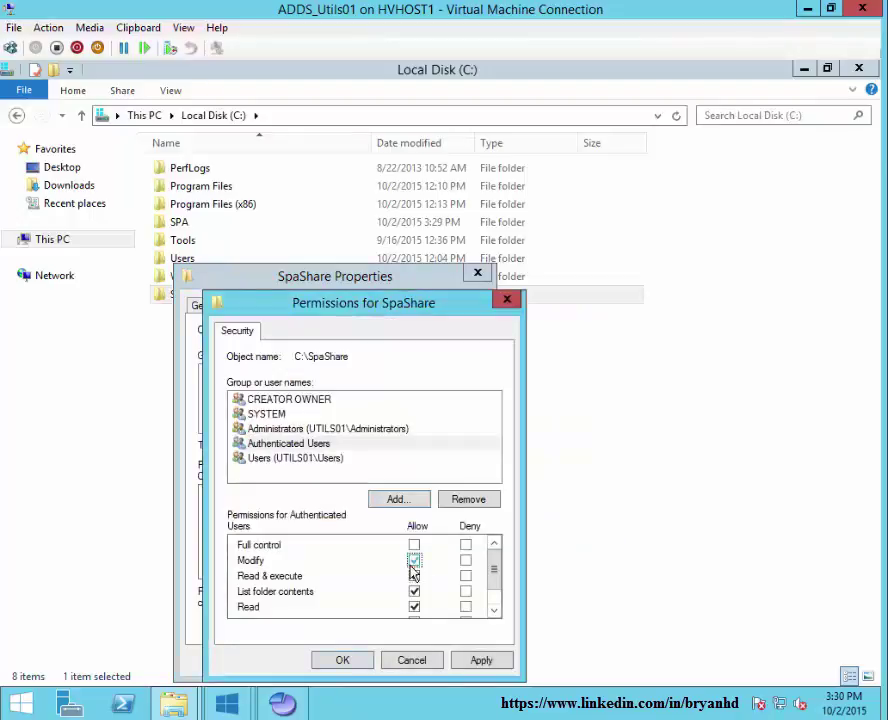
pyautogui.click(483, 661)
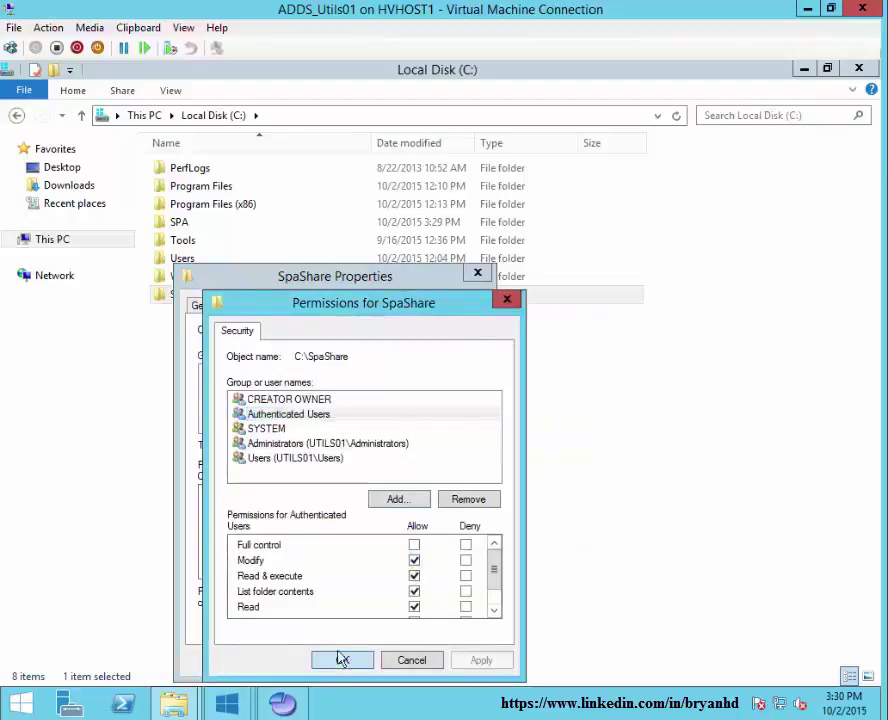
pyautogui.click(342, 660)
pyautogui.click(323, 660)
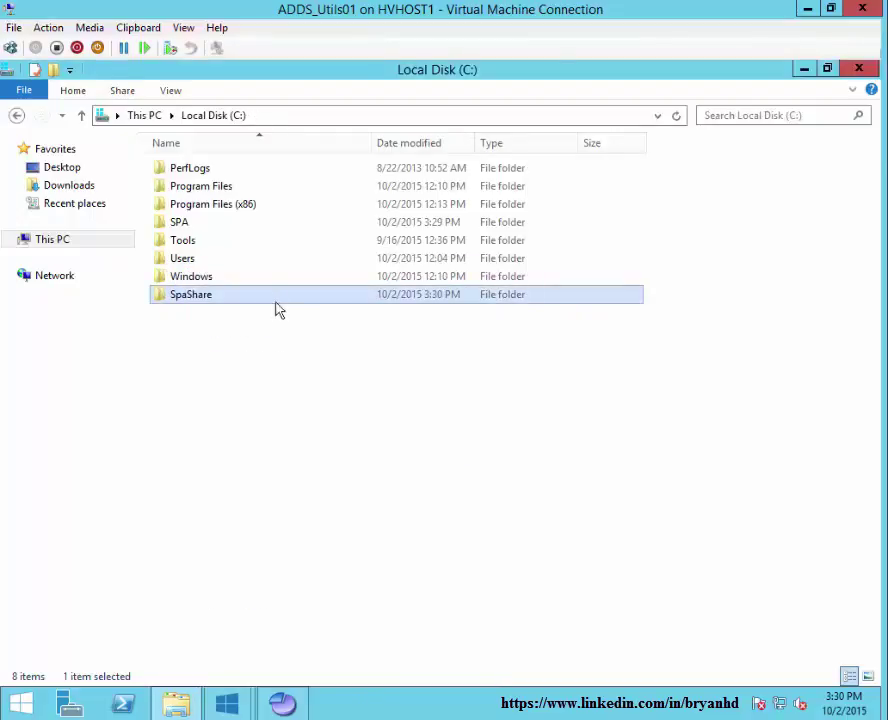
# Open the network path \\utils01\SPAShare$ in File Explorer.
pyautogui.click(316, 120)
pyautogui.write('\\\\u')
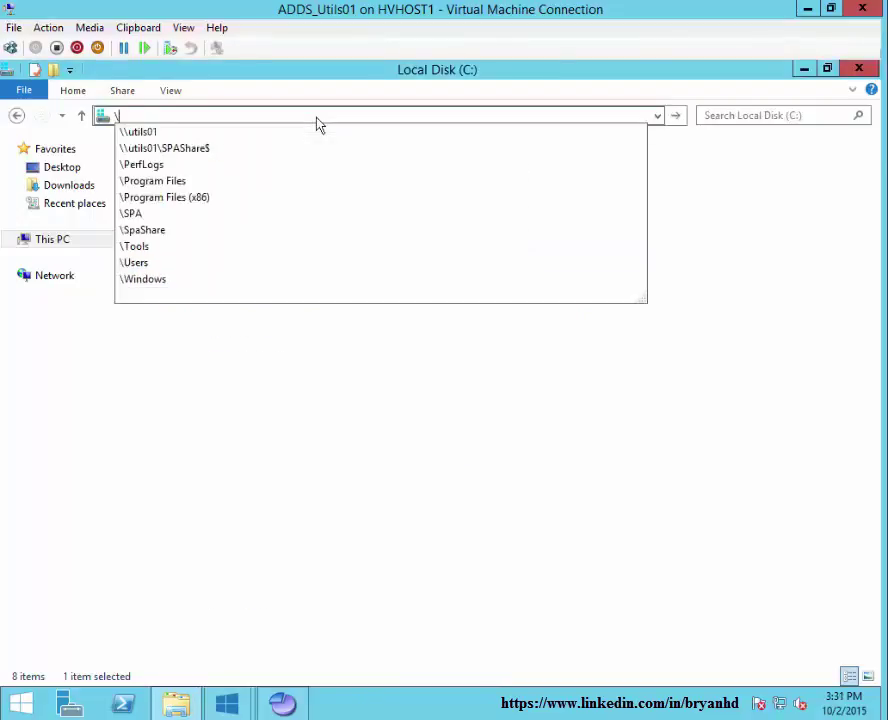
pyautogui.press('Down')
pyautogui.press('Down')
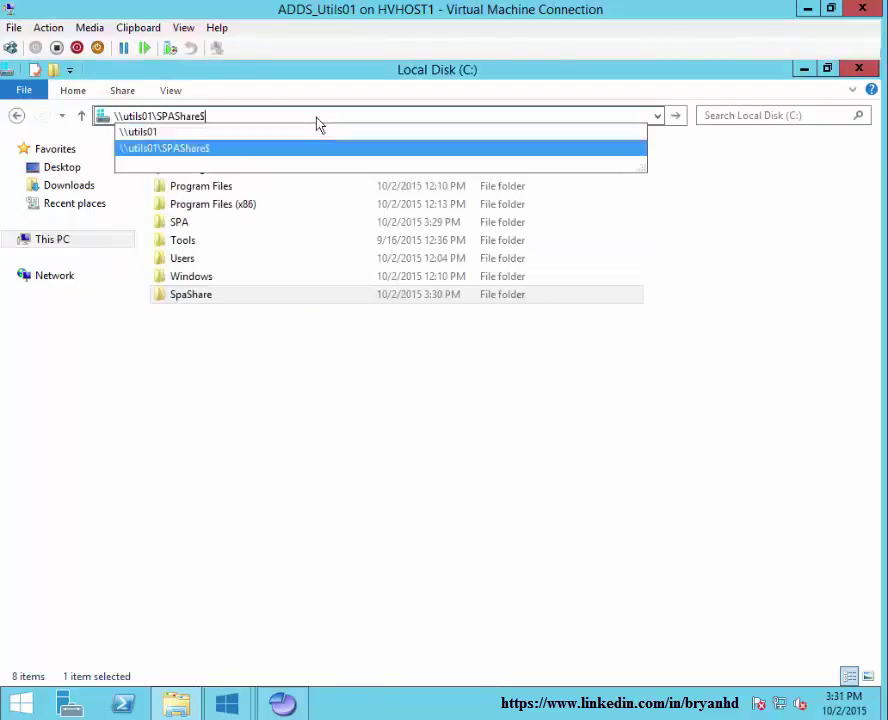
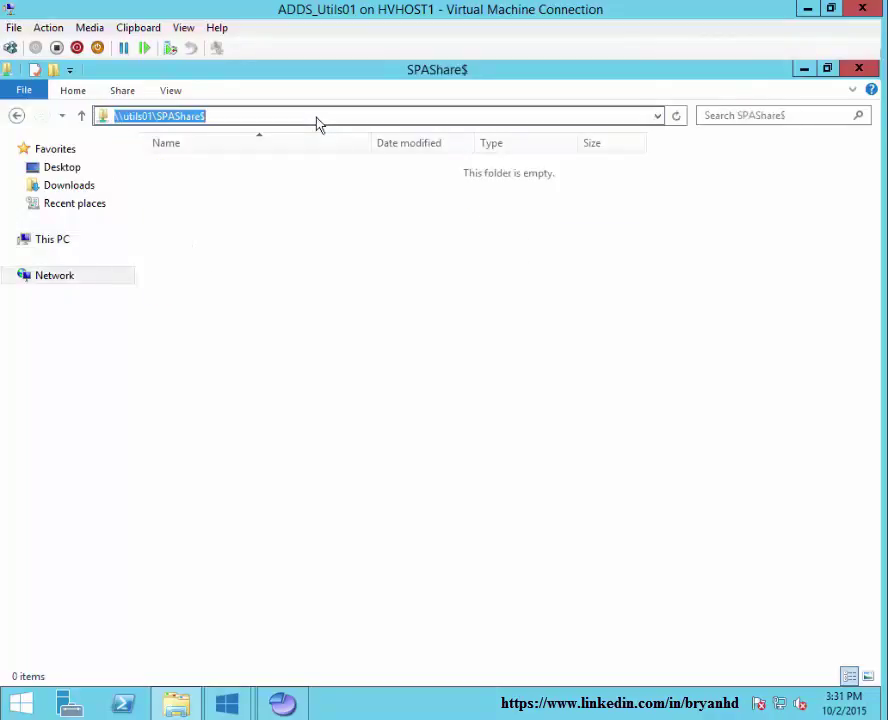
# Create a folder named dc1 inside the SPAShare$ network share.
pyautogui.click(313, 267)
pyautogui.rightClick(313, 264)
pyautogui.moveTo(377, 462)
pyautogui.click(563, 468)
pyautogui.write('dc1')
pyautogui.press('Return')
# Create a second folder in the SPAShare$ share and name it dc2.
pyautogui.rightClick(341, 434)
pyautogui.moveTo(278, 534)
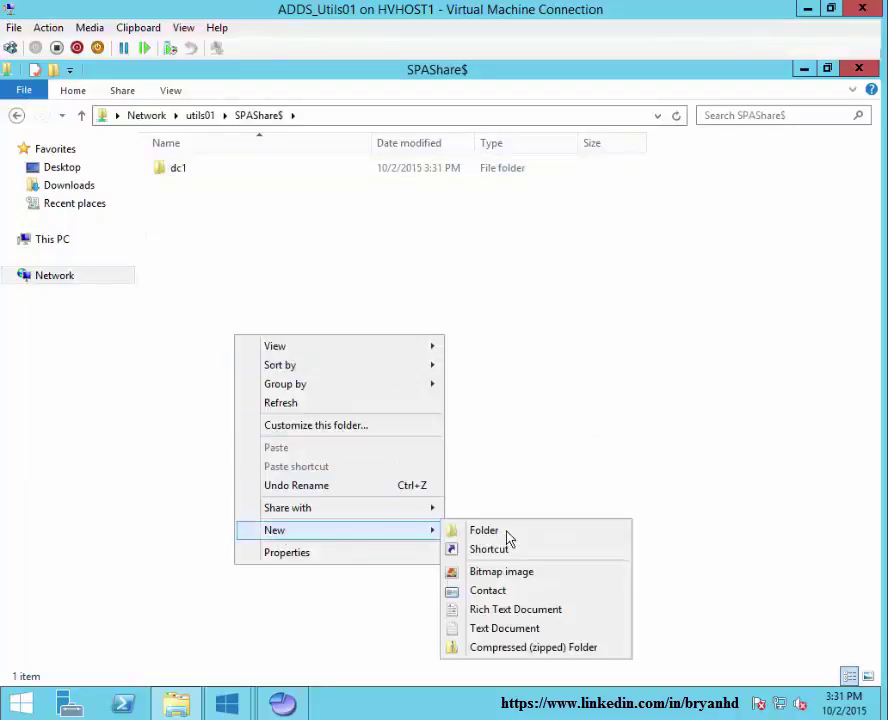
pyautogui.click(491, 532)
pyautogui.write('dc1')
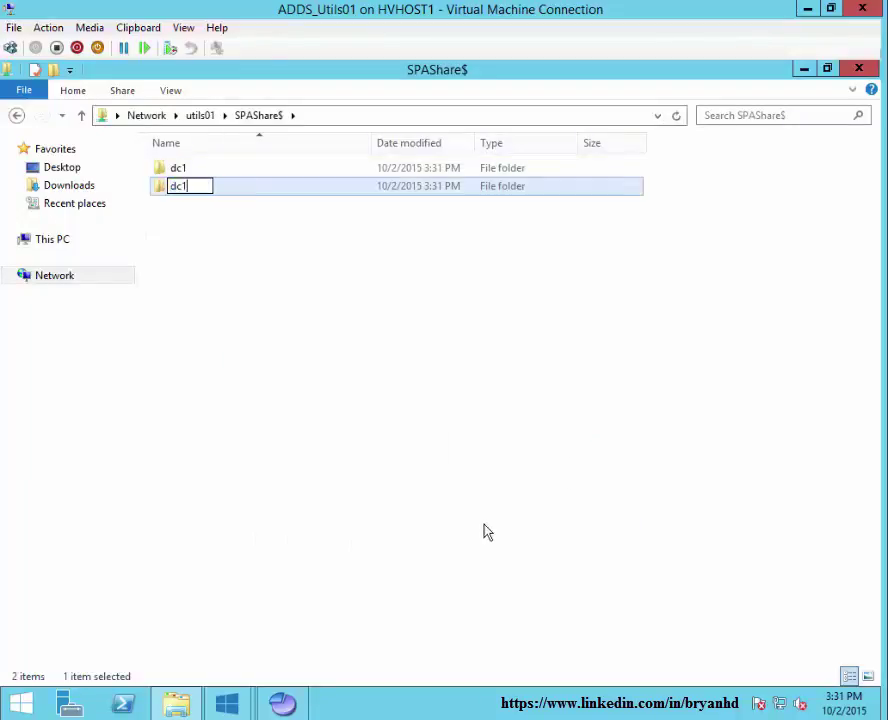
pyautogui.press('Return')
pyautogui.click(204, 318)
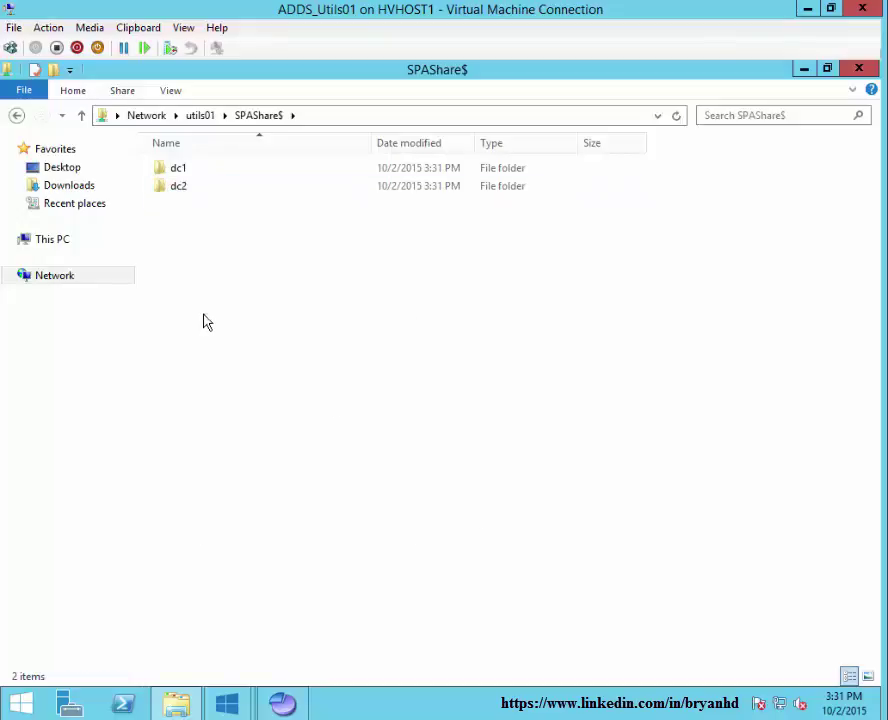
# Create a third folder in the SPAShare$ share and name it dc3.
pyautogui.rightClick(204, 314)
pyautogui.moveTo(247, 515)
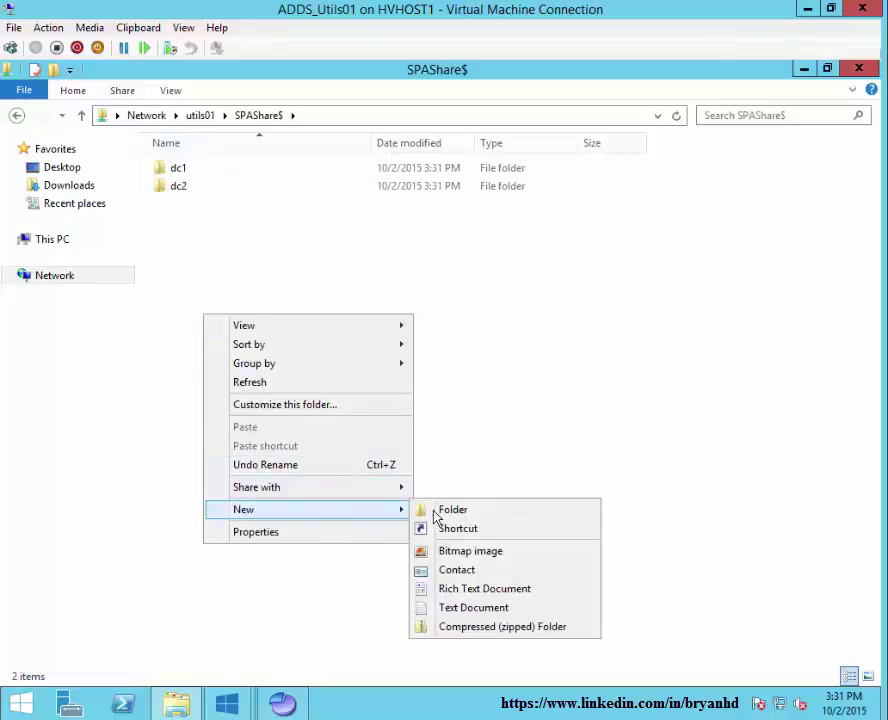
pyautogui.click(501, 515)
pyautogui.write('dc3')
pyautogui.click(232, 236)
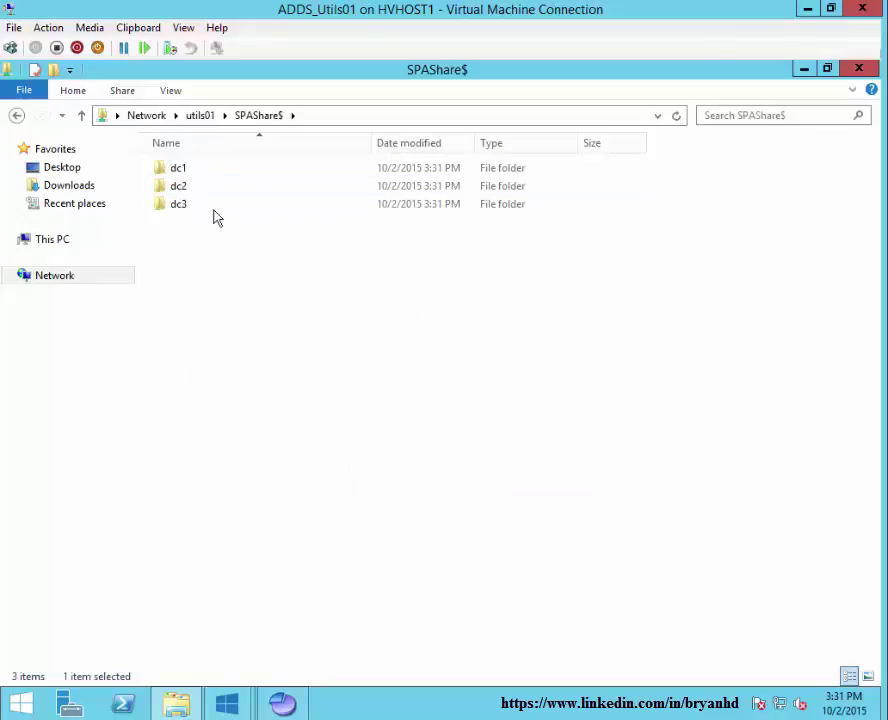
# Close File Explorer and, in the New Project Wizard, set the file share location of dc1.contoso.local to \\utils01\SPAShare$\dc1.
pyautogui.click(853, 70)
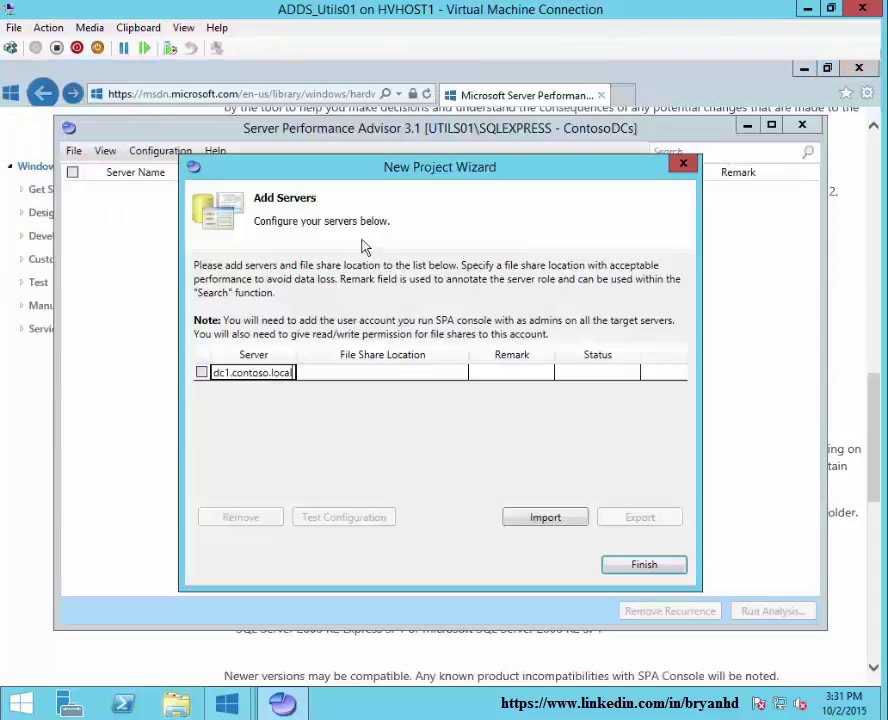
pyautogui.click(322, 376)
pyautogui.click(319, 371)
pyautogui.write('\\\\utils01\\SPAShare$')
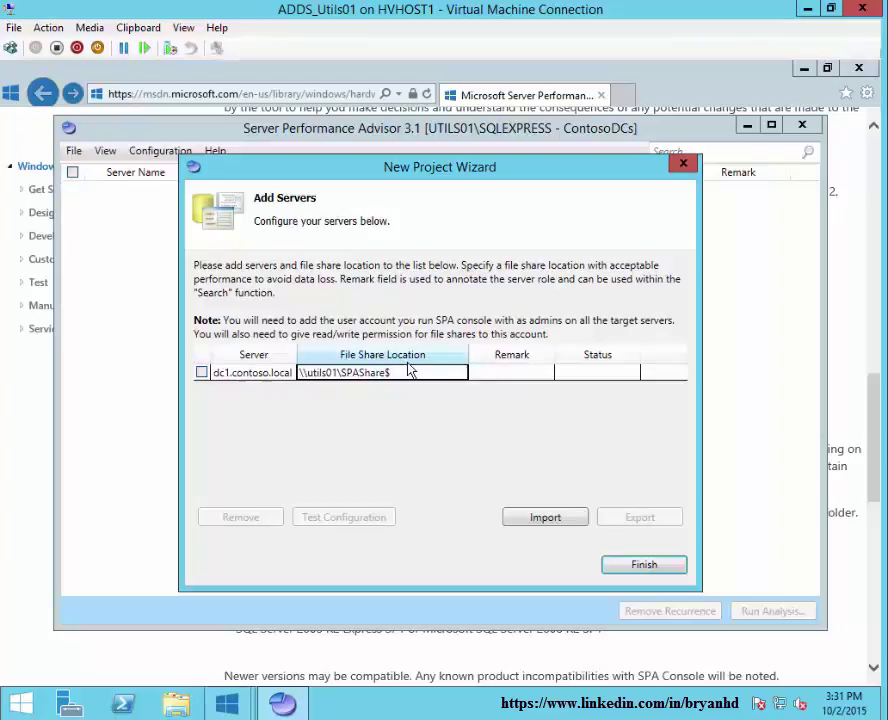
pyautogui.click(530, 373)
# Select the dc1.contoso.local entry and test its configuration, entering the administrator account password for the target servers.
pyautogui.click(201, 373)
pyautogui.click(334, 519)
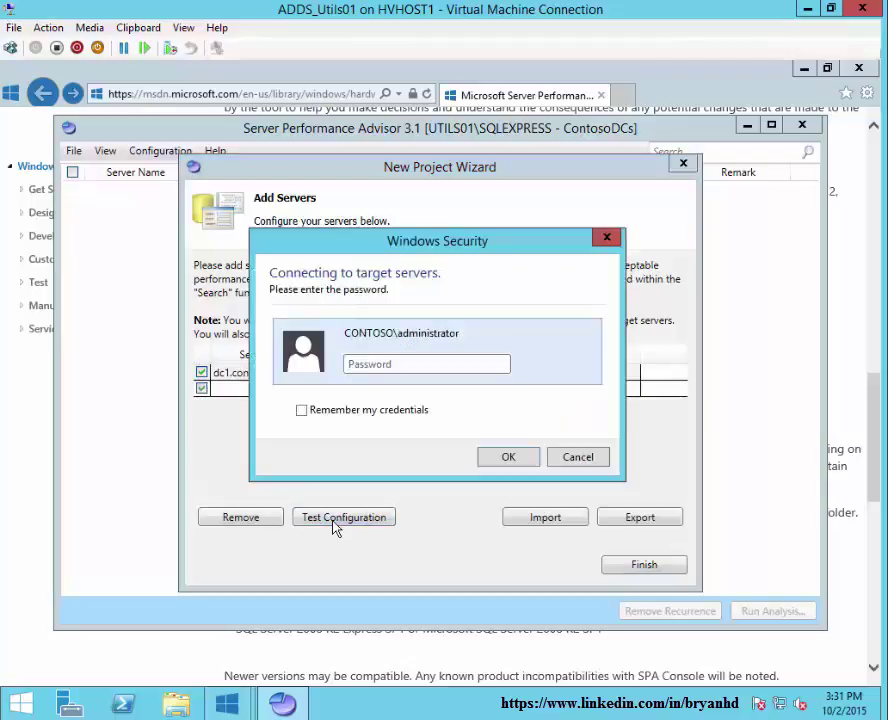
pyautogui.write('••••••••')
pyautogui.press('Return')
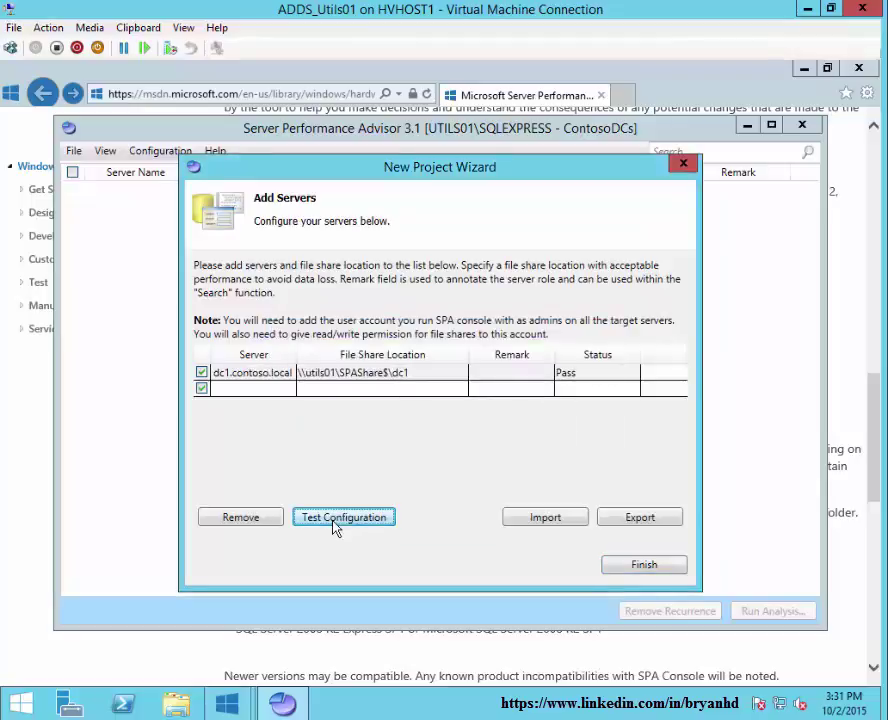
# Add and test dc2.contoso.local and dc3.contoso.local with file shares \\utils01\SPAShare$\dc2 and \\utils01\SPAShare$\dc3, finishing the wizard.
pyautogui.click(365, 389)
pyautogui.click(388, 518)
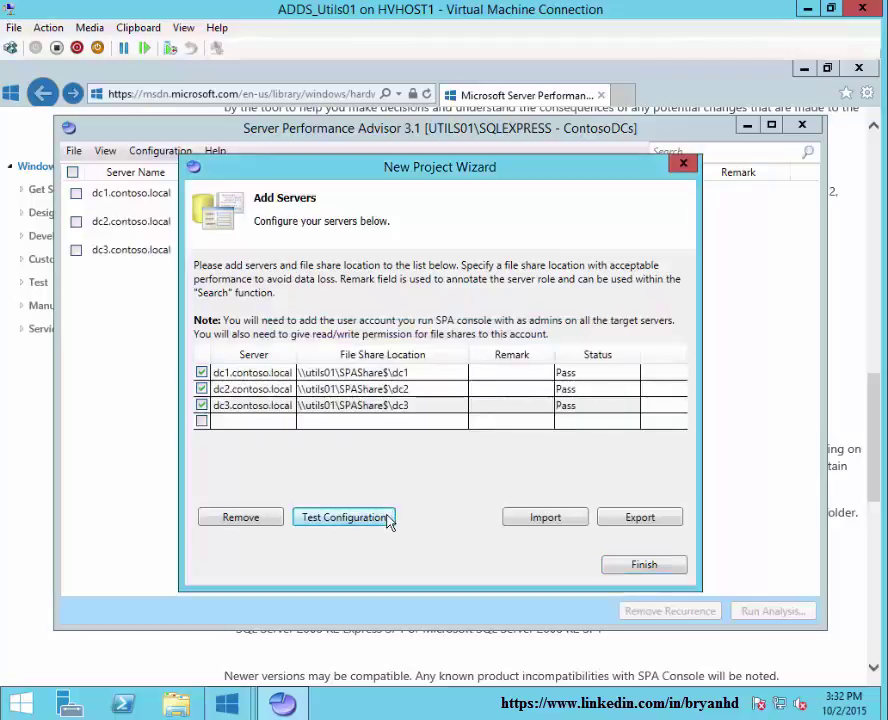
pyautogui.click(650, 566)
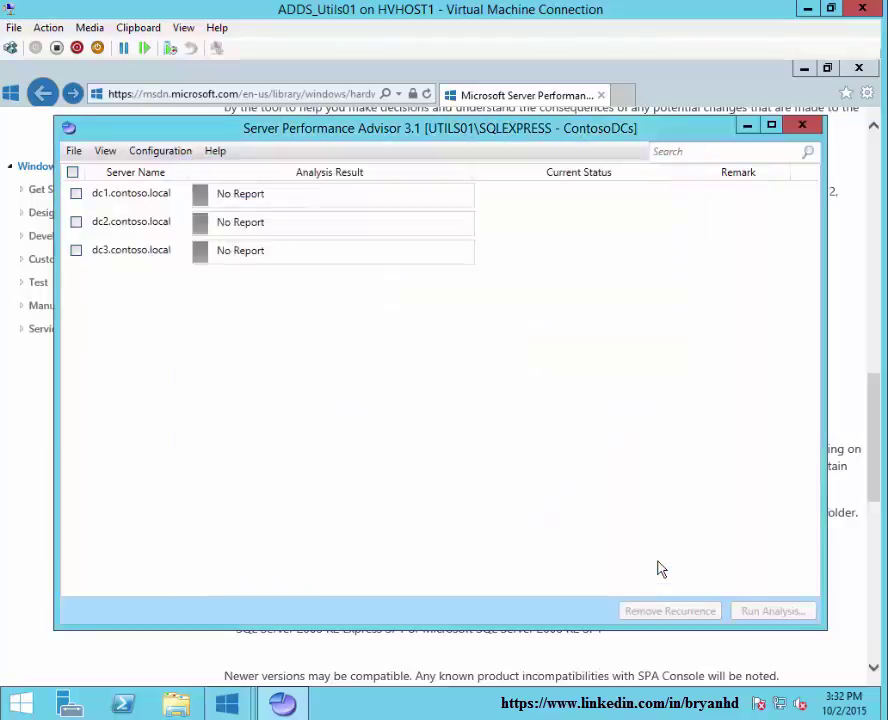
# Run an analysis on all three servers with the Microsoft AD and CoreOS V2 advisor packs, repeating collection every 1 hour.
pyautogui.click(72, 173)
pyautogui.click(74, 151)
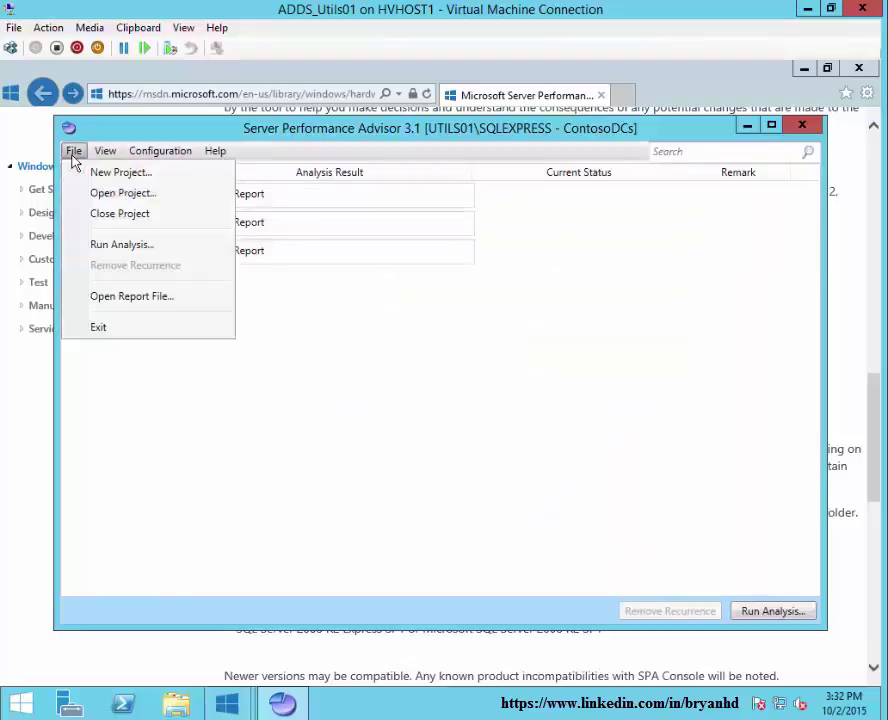
pyautogui.click(124, 246)
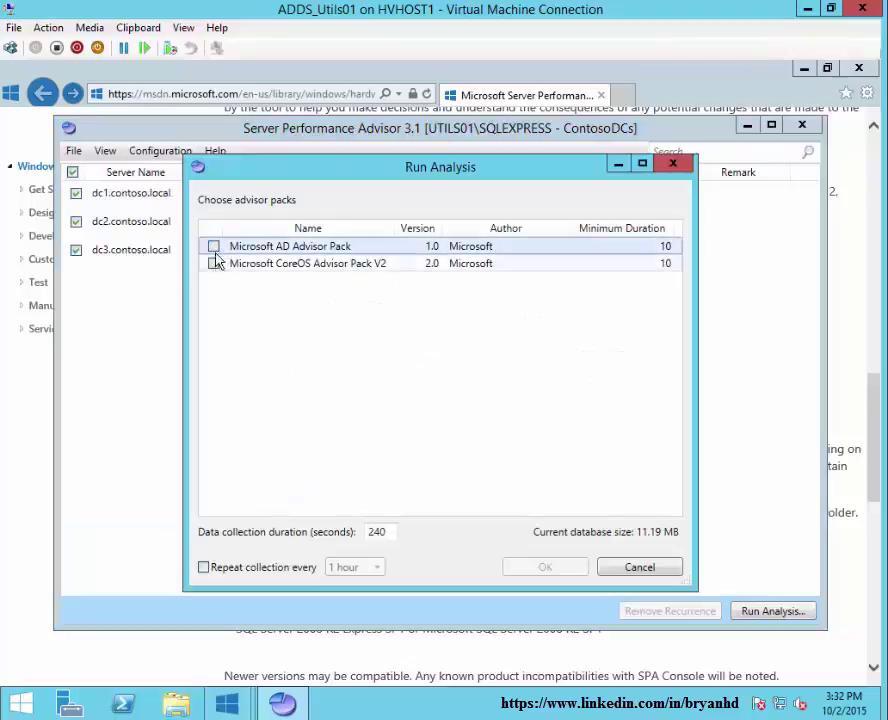
pyautogui.click(213, 247)
pyautogui.click(205, 567)
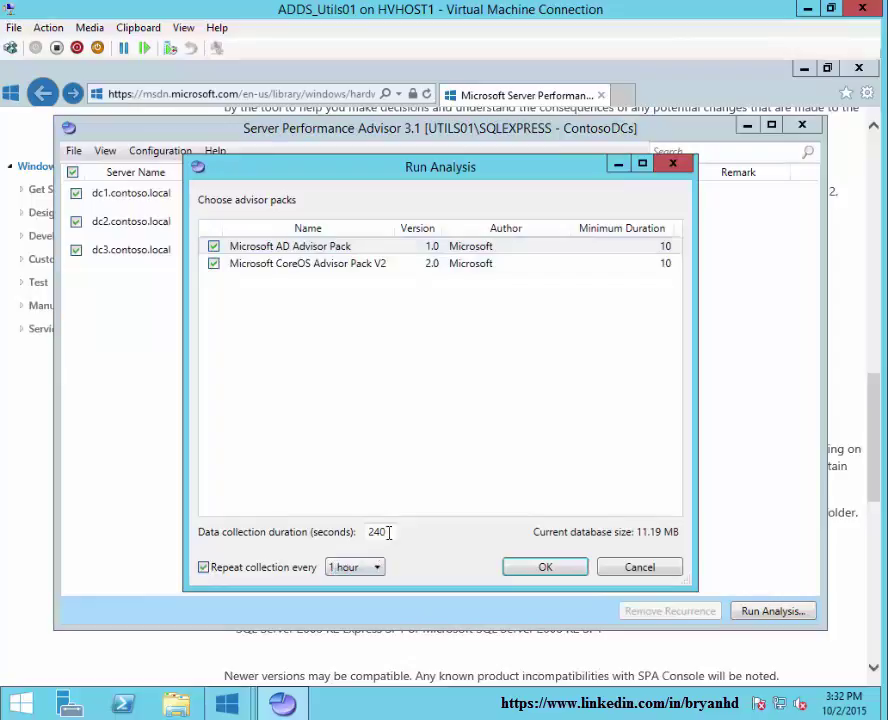
pyautogui.click(543, 570)
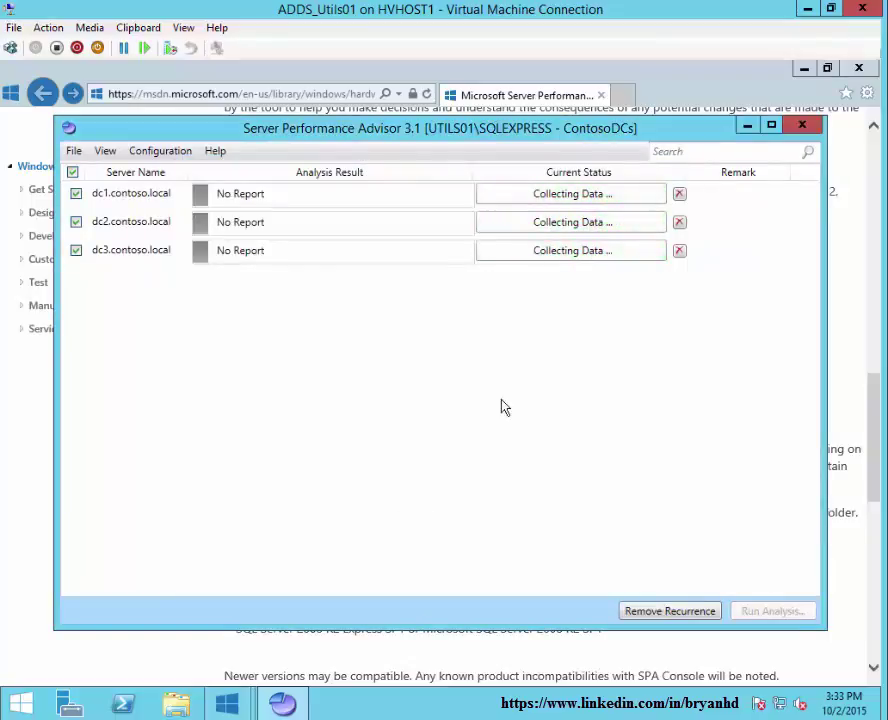
# Maximize the console and open the Microsoft AD Advisor Pack report for dc1.contoso.local to review its warnings and other notifications.
pyautogui.click(771, 124)
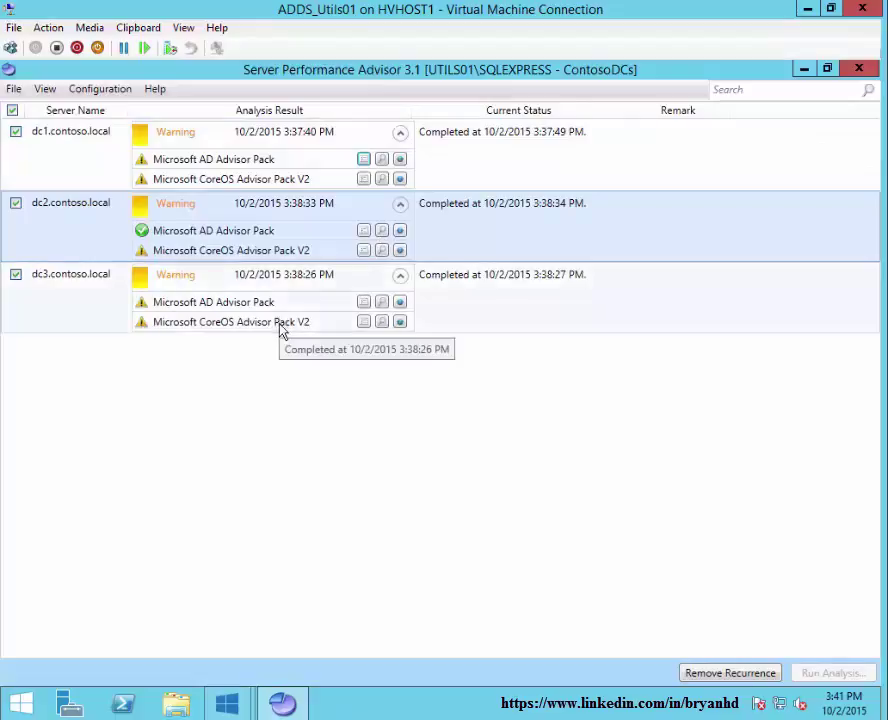
pyautogui.click(363, 159)
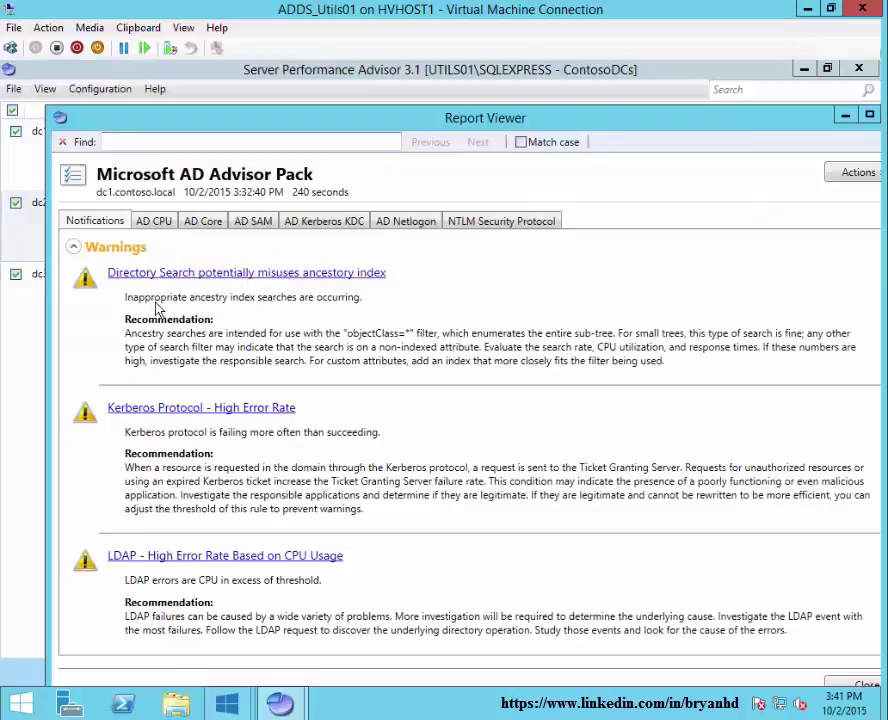
pyautogui.scroll(-5, 208, 390)
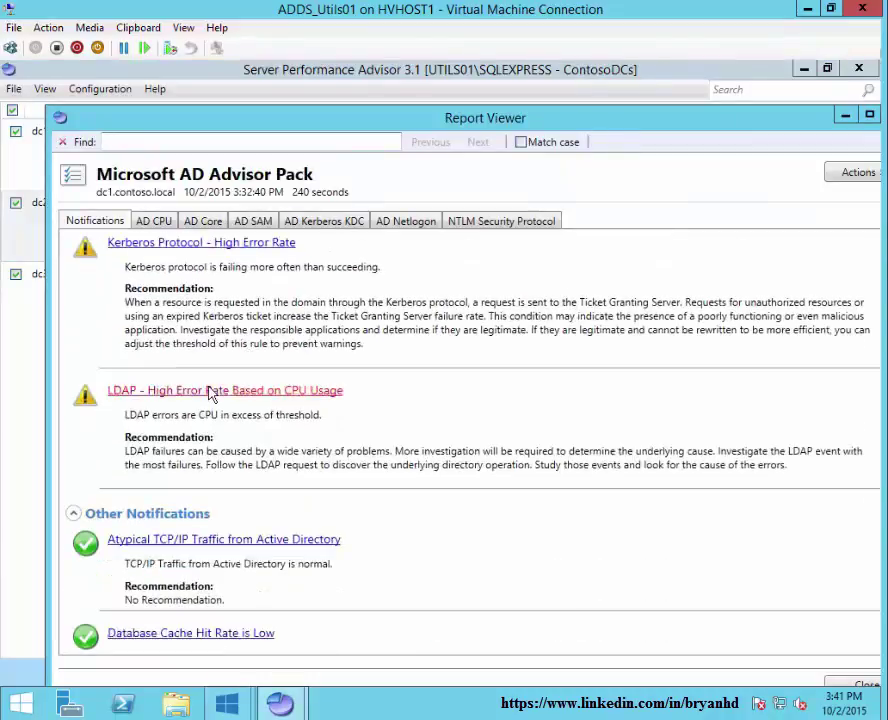
pyautogui.scroll(5, 210, 393)
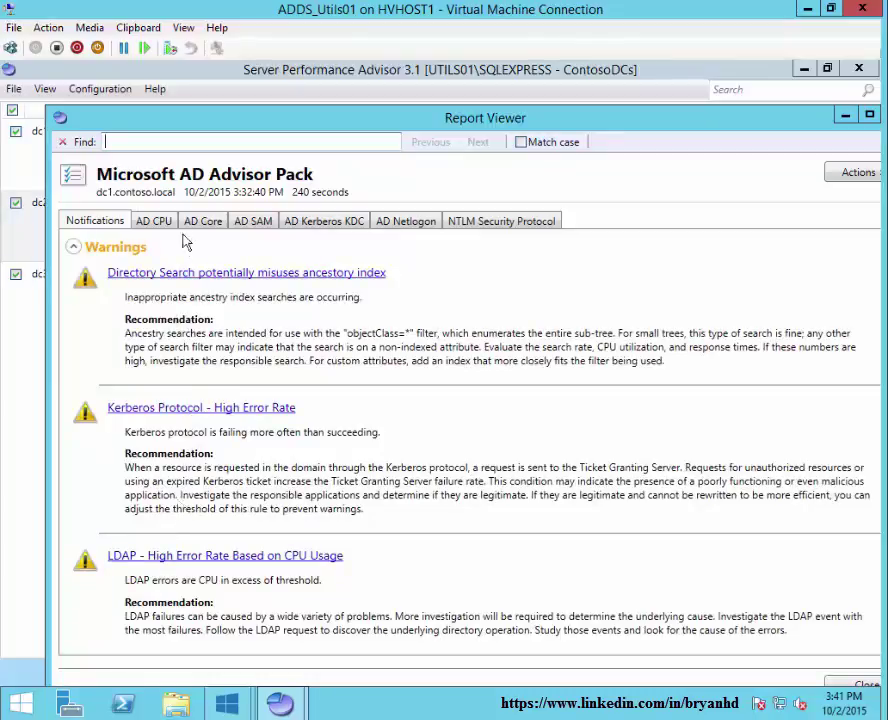
# Examine the report's AD CPU usage by provider, sorting the table by % Of LSASS Utilization.
pyautogui.click(156, 222)
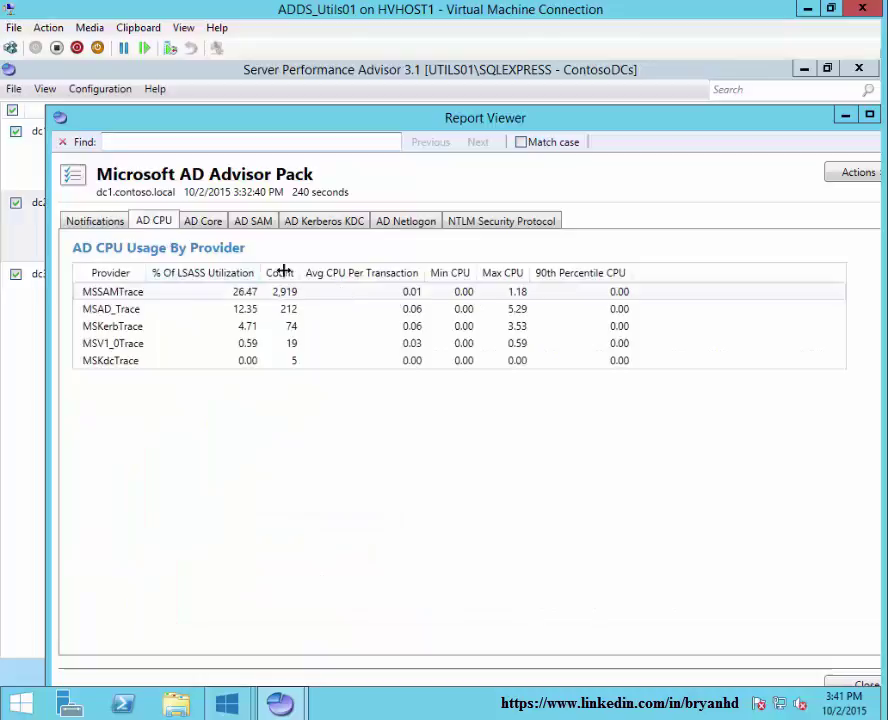
pyautogui.click(213, 277)
pyautogui.click(236, 277)
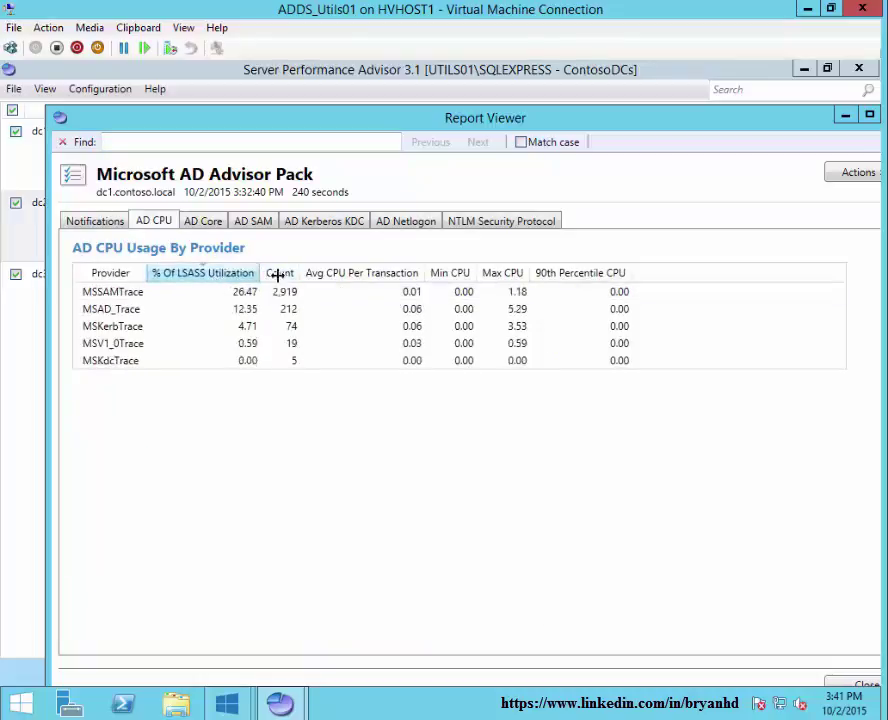
# Examine the AD Core section's top clients and BaseDNs by CPU and error count, and its longest running queries.
pyautogui.click(205, 223)
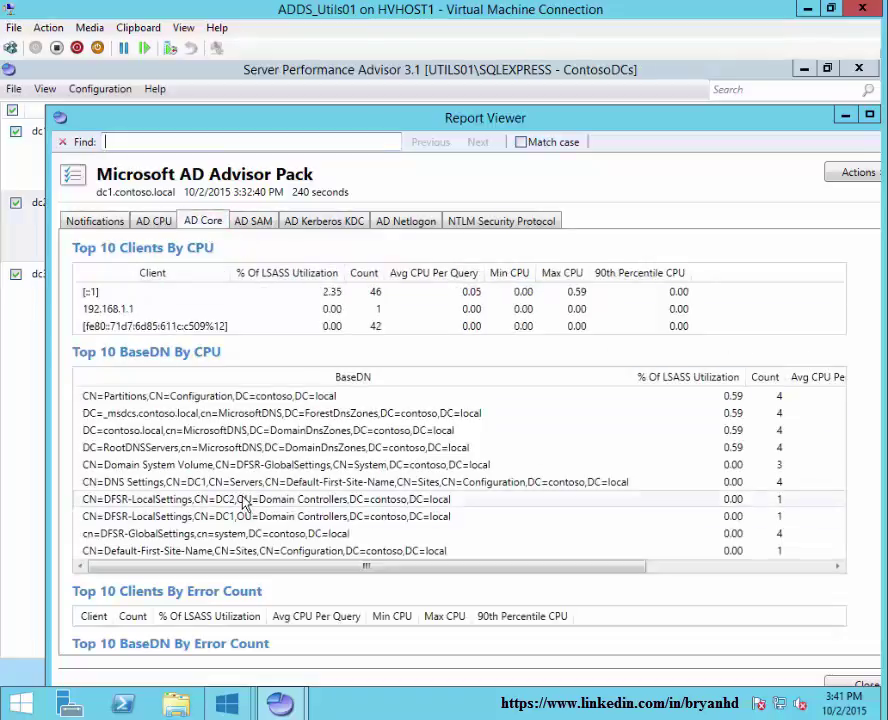
pyautogui.click(116, 309)
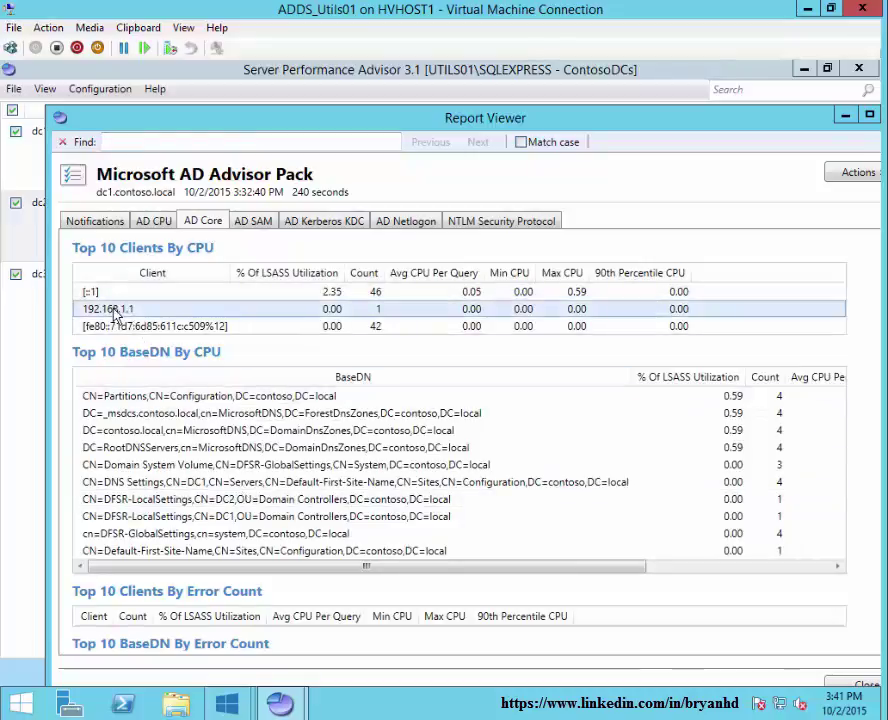
pyautogui.click(122, 400)
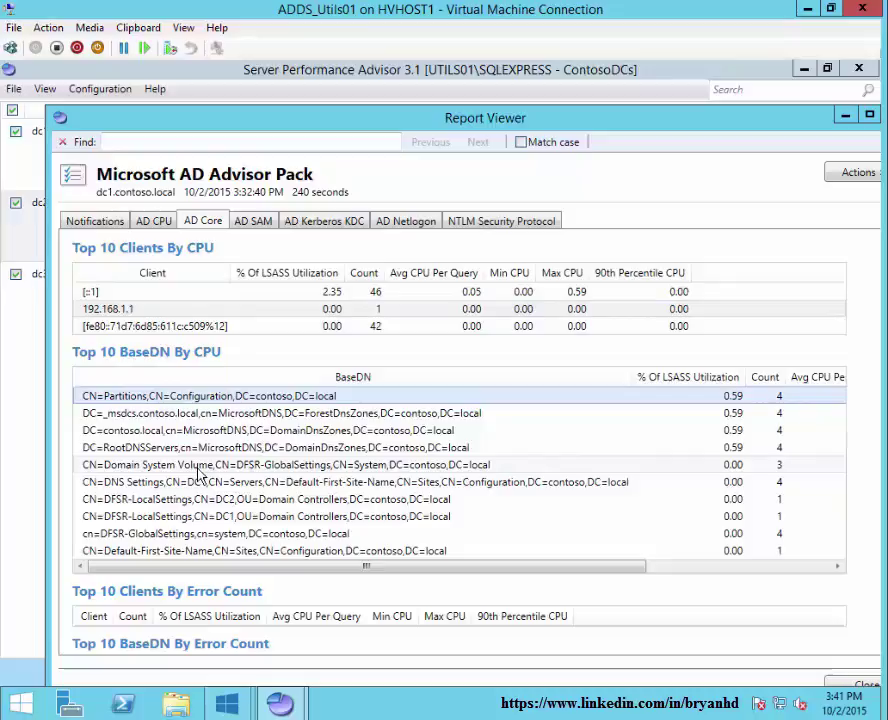
pyautogui.scroll(-3, 199, 472)
pyautogui.scroll(-4, 199, 476)
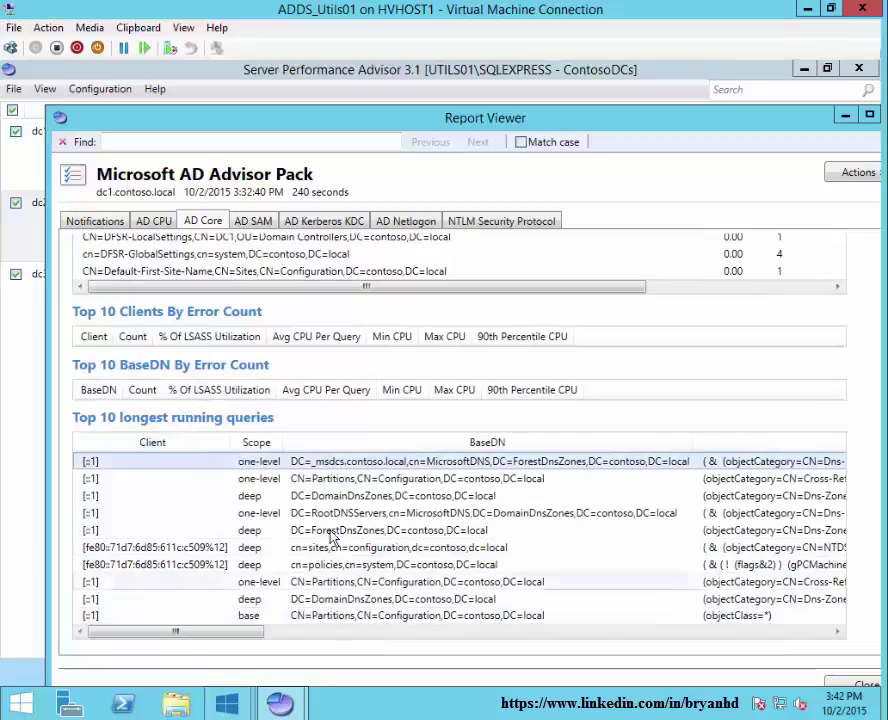
pyautogui.scroll(7, 374, 508)
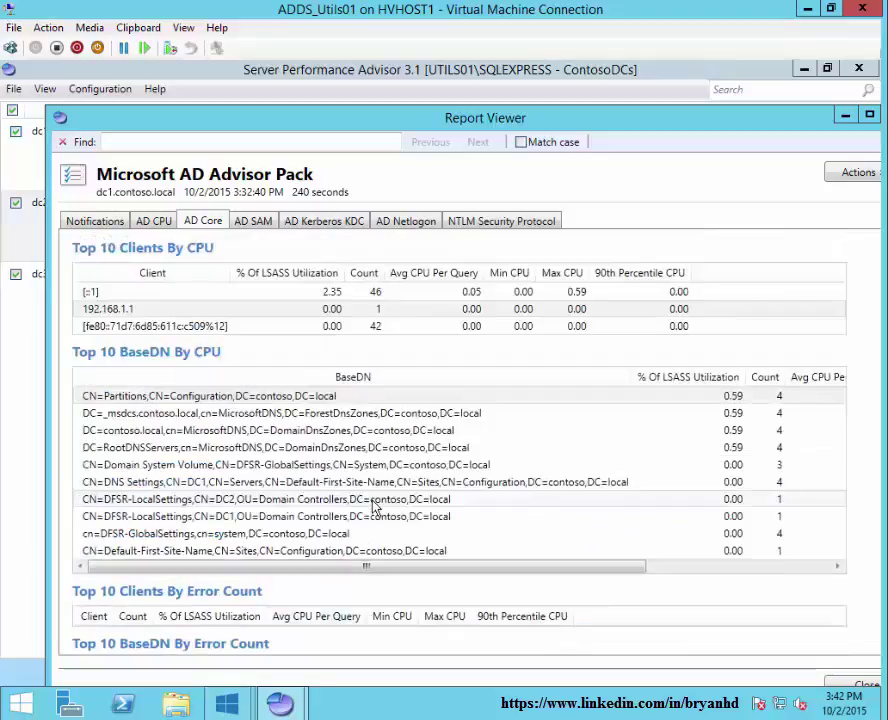
# Examine the report's AD SAM, AD Kerberos KDC, AD Netlogon and NTLM Security Protocol sections, then close the report.
pyautogui.click(256, 226)
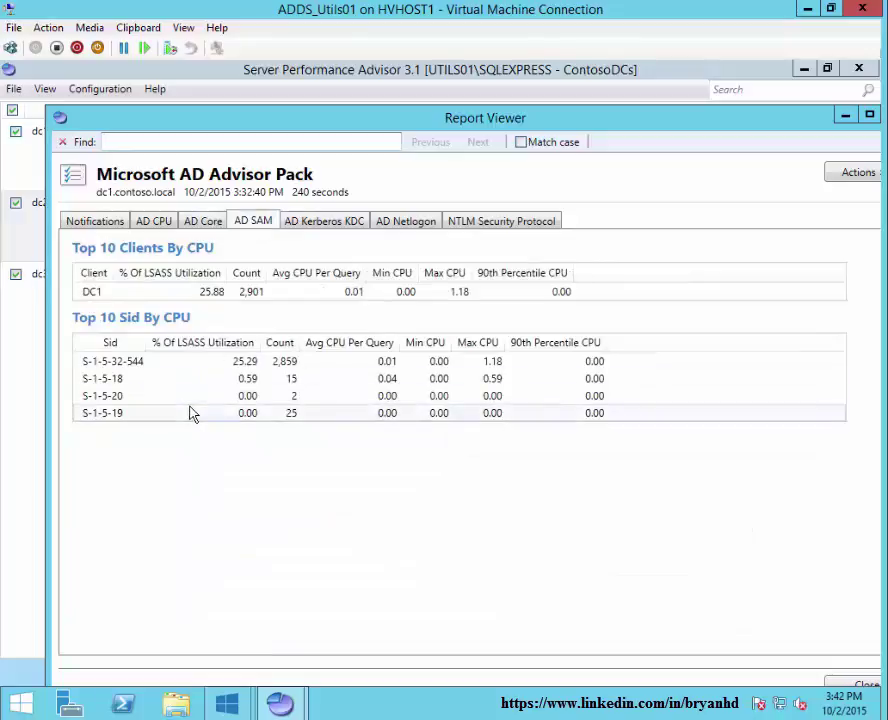
pyautogui.click(323, 226)
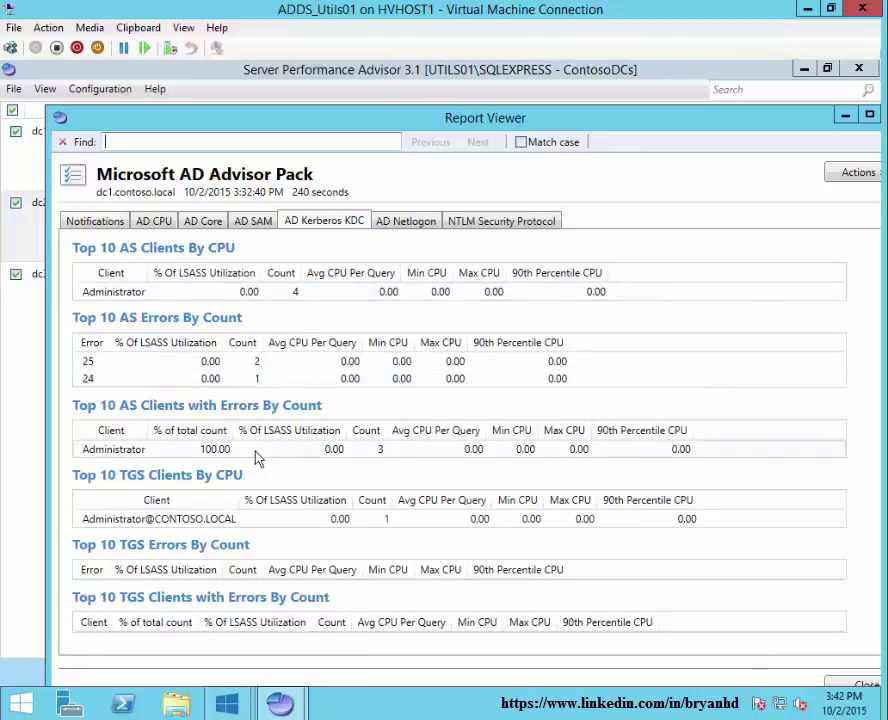
pyautogui.click(405, 221)
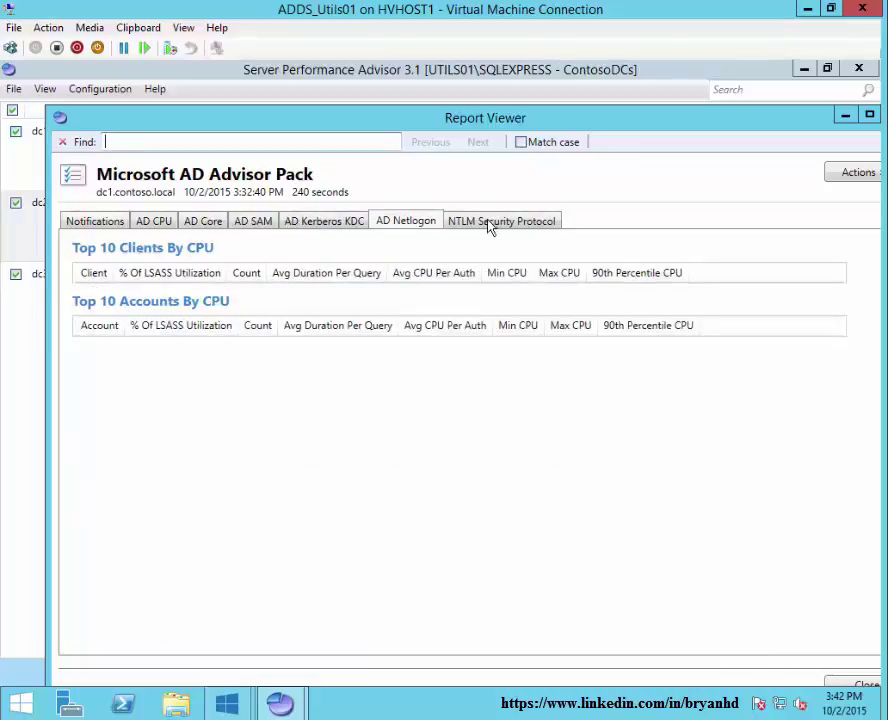
pyautogui.click(475, 223)
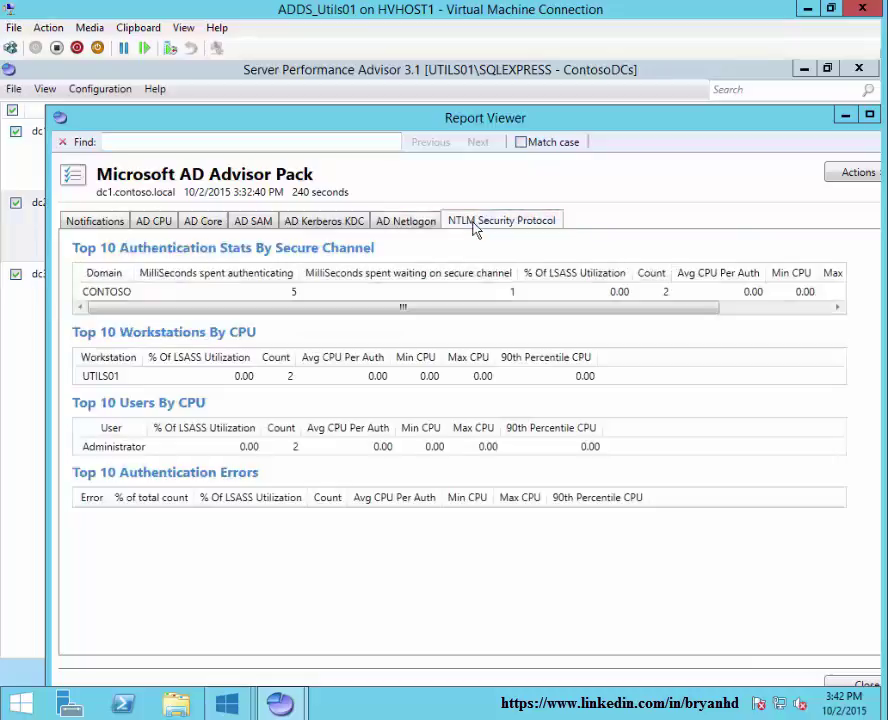
pyautogui.press('Escape')
# Open the Microsoft CoreOS Advisor Pack V2 report for dc1.contoso.local maximized and review its notifications and system overview.
pyautogui.click(366, 180)
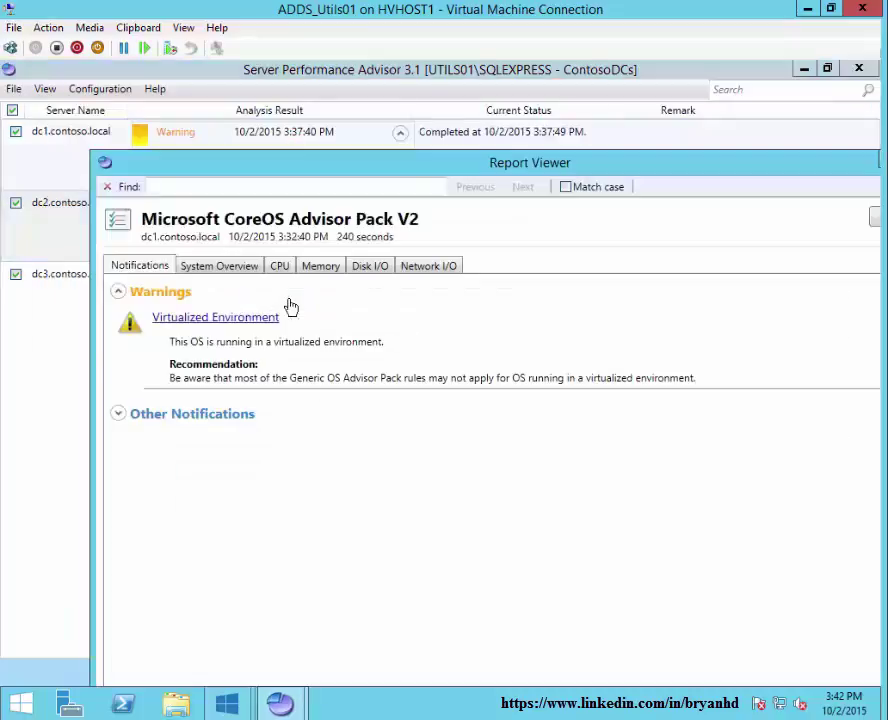
pyautogui.doubleClick(410, 168)
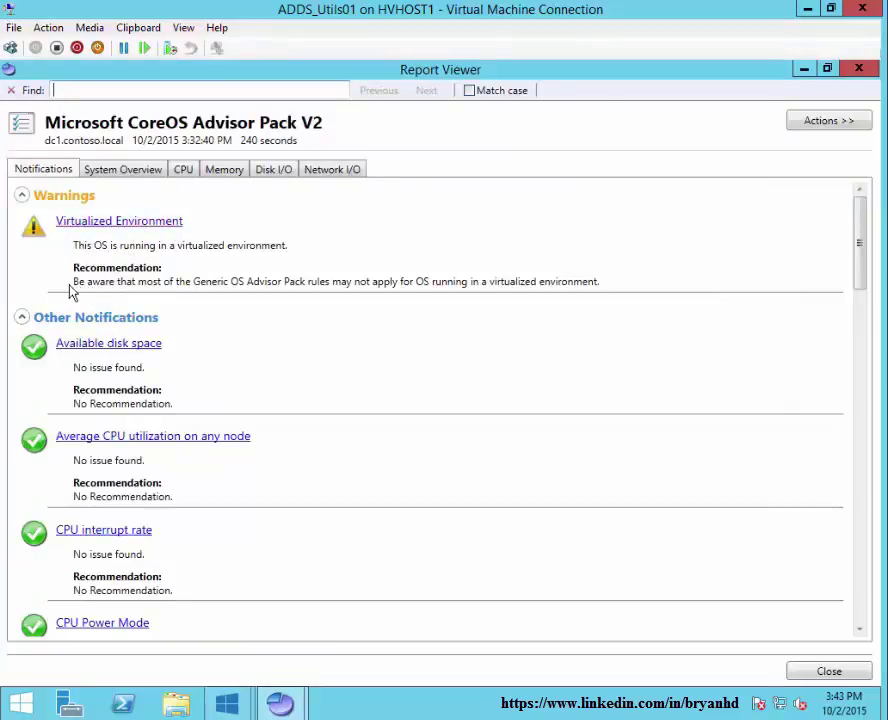
pyautogui.click(158, 176)
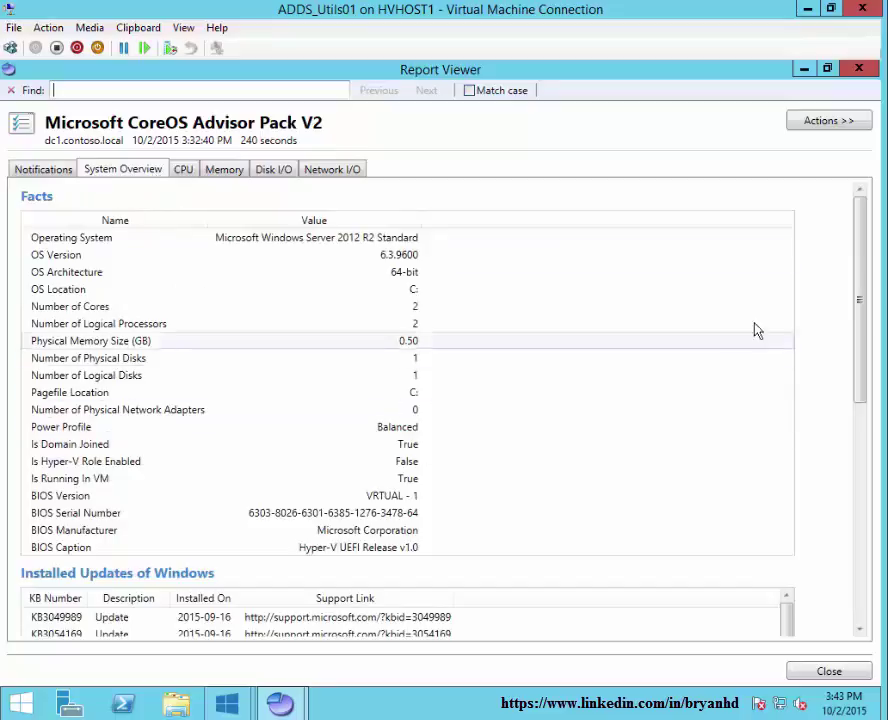
pyautogui.moveTo(860, 303); pyautogui.dragTo(836, 476)
pyautogui.moveTo(820, 545); pyautogui.dragTo(819, 270)
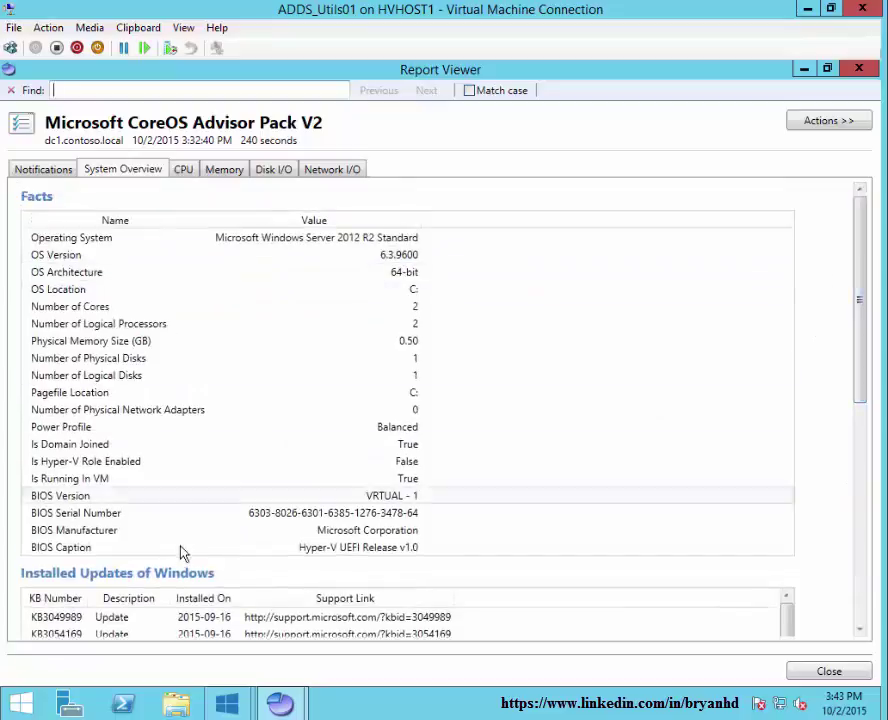
# Examine the CPU section, sorting CPU Consumption Details by Average with wider columns and the top 10 processes by 90%.
pyautogui.click(185, 170)
pyautogui.scroll(-6, 232, 442)
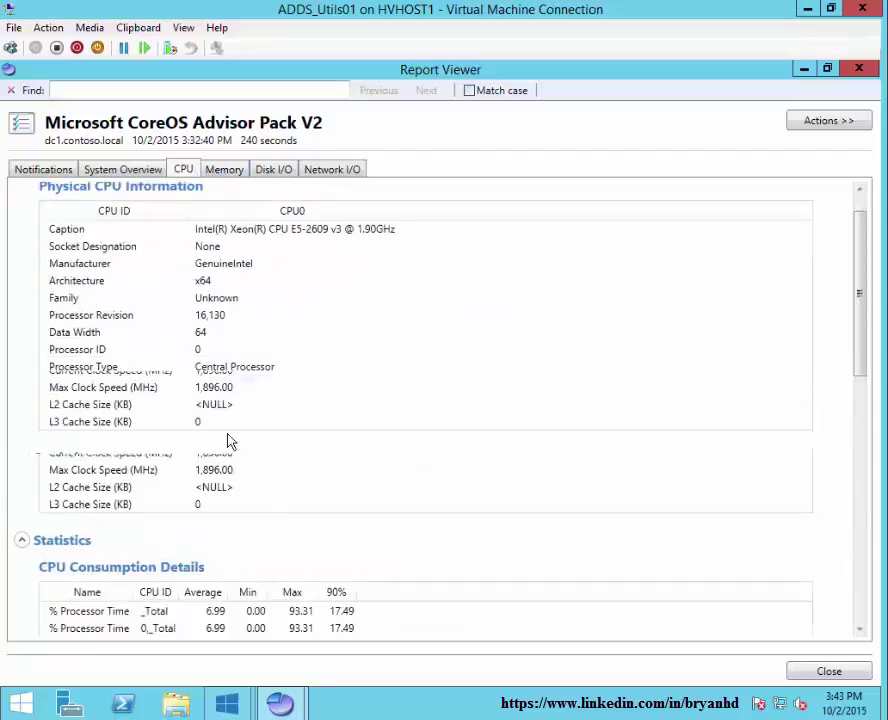
pyautogui.click(200, 263)
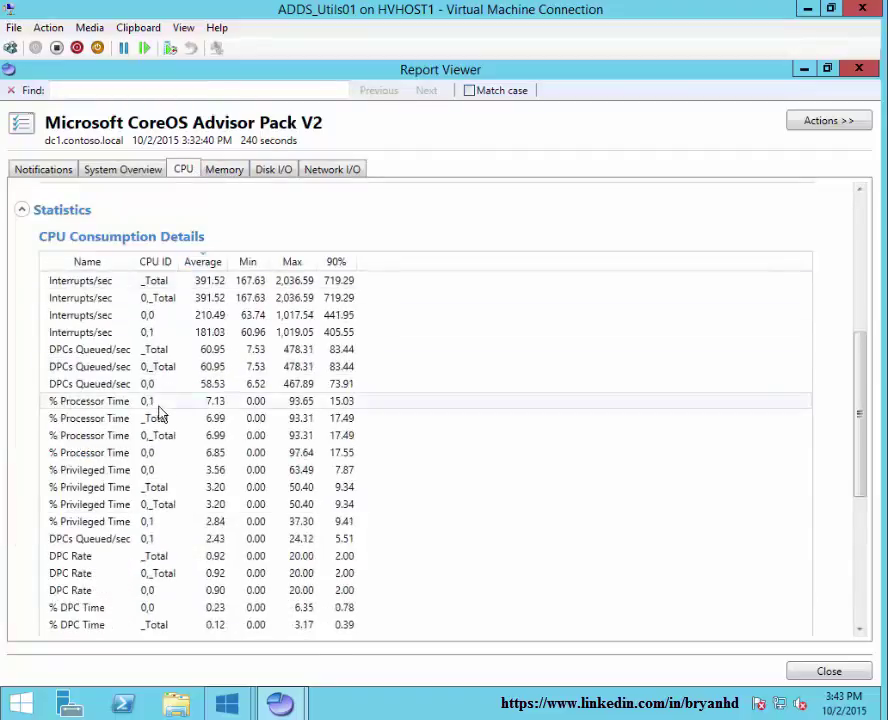
pyautogui.moveTo(234, 262); pyautogui.dragTo(272, 262)
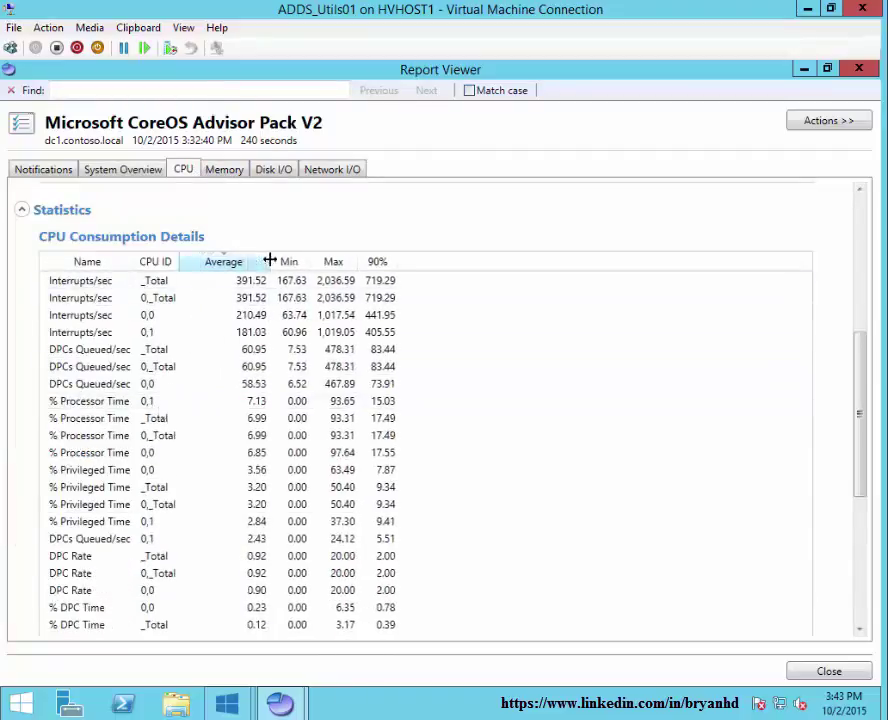
pyautogui.moveTo(182, 262); pyautogui.dragTo(217, 262)
pyautogui.scroll(-7, 210, 497)
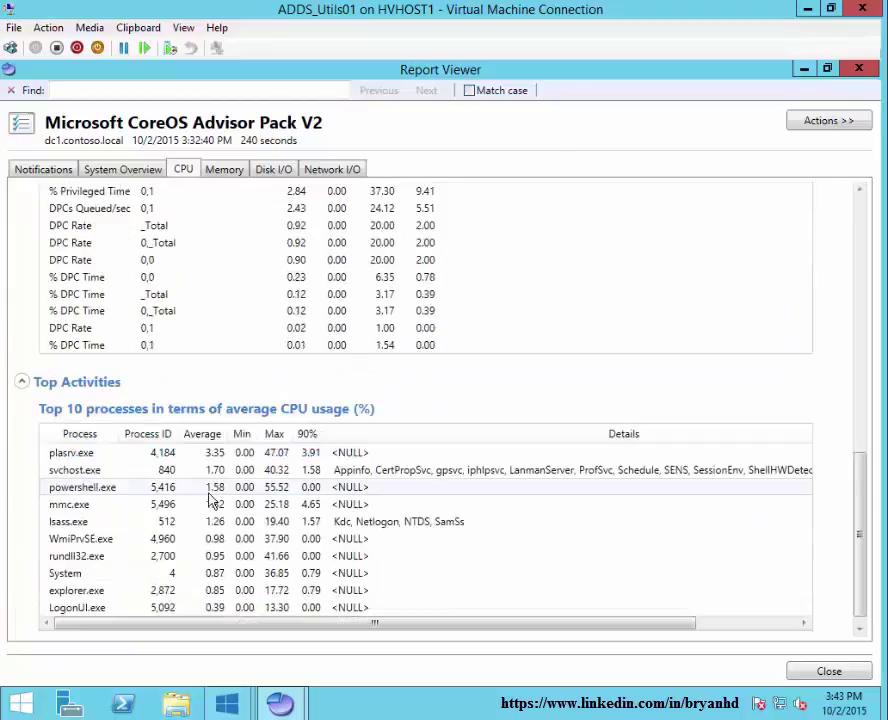
pyautogui.click(307, 421)
pyautogui.click(305, 420)
pyautogui.click(208, 441)
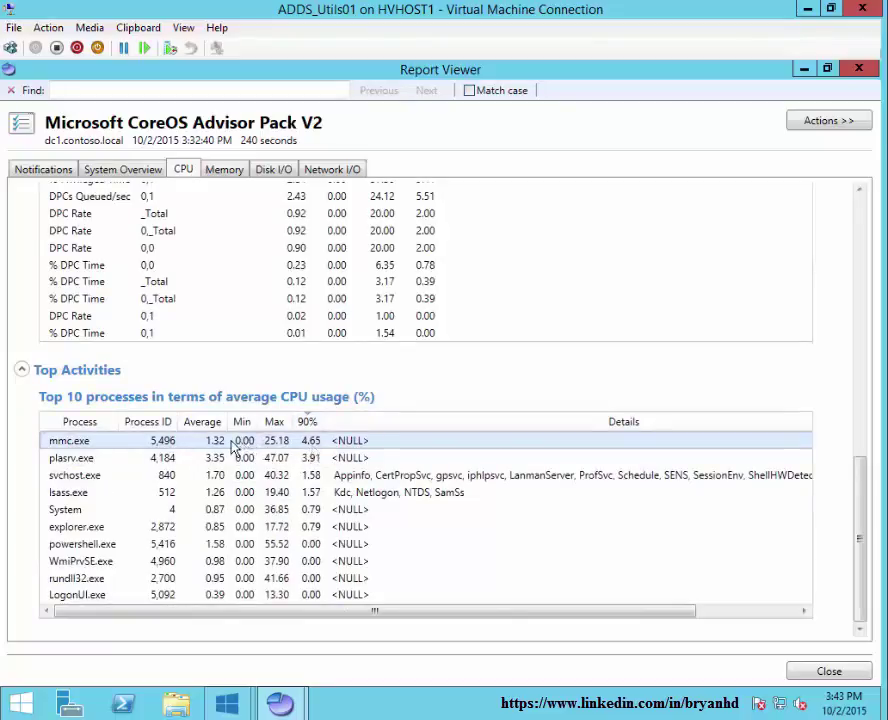
# Examine the Memory section's facts and the Network I/O section's general, virtual interface and per-processor network card statistics.
pyautogui.click(235, 171)
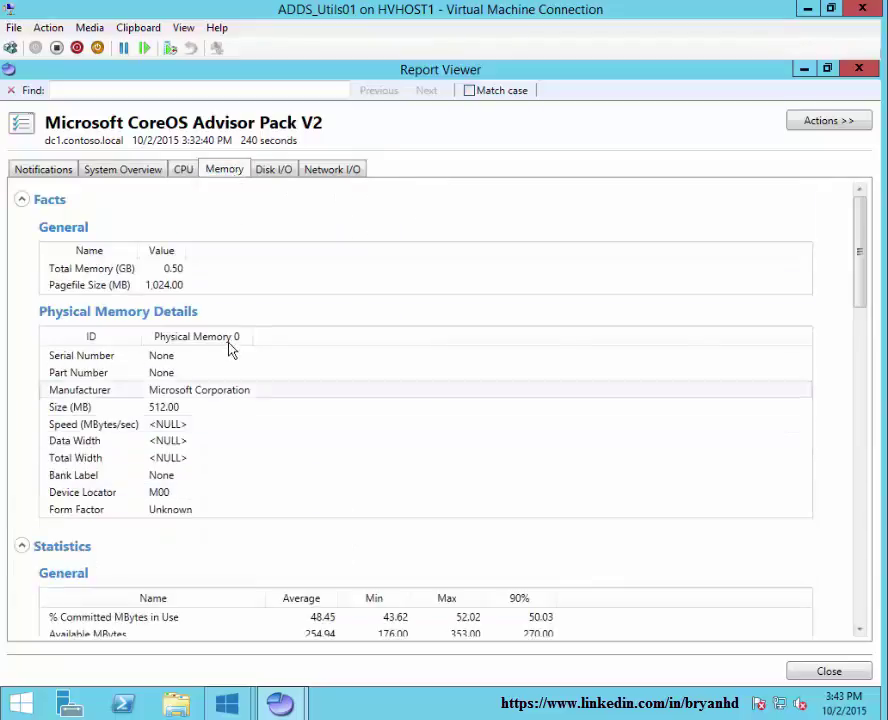
pyautogui.click(335, 170)
pyautogui.scroll(-10, 320, 540)
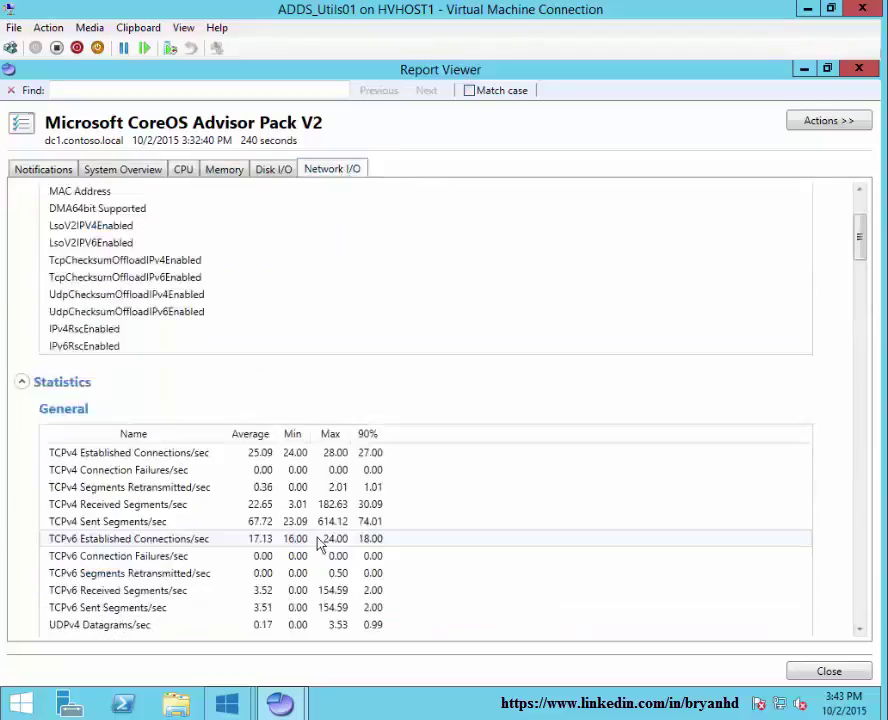
pyautogui.scroll(-10, 318, 543)
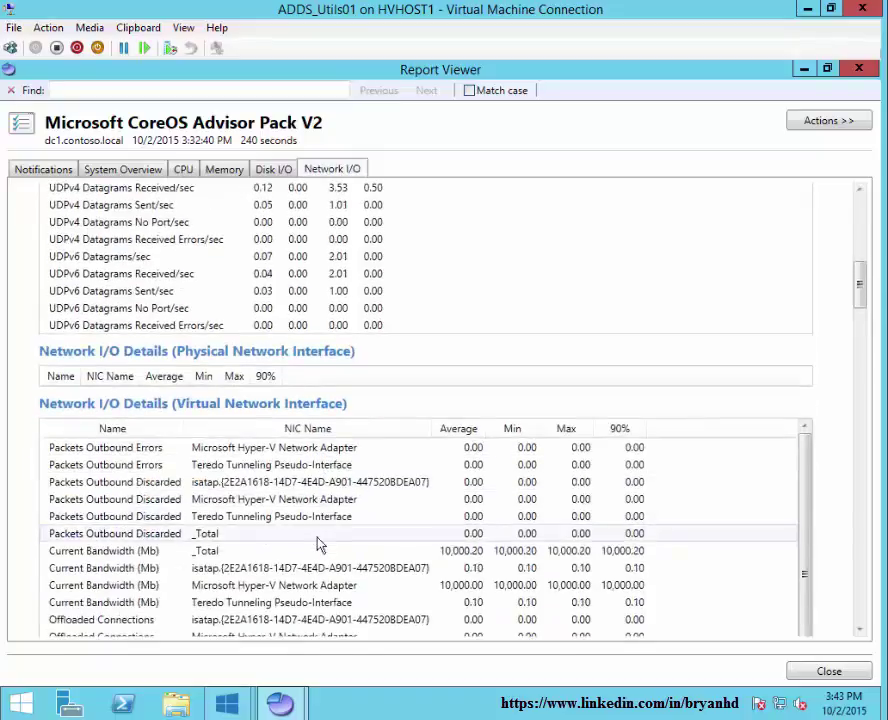
pyautogui.scroll(-12, 319, 543)
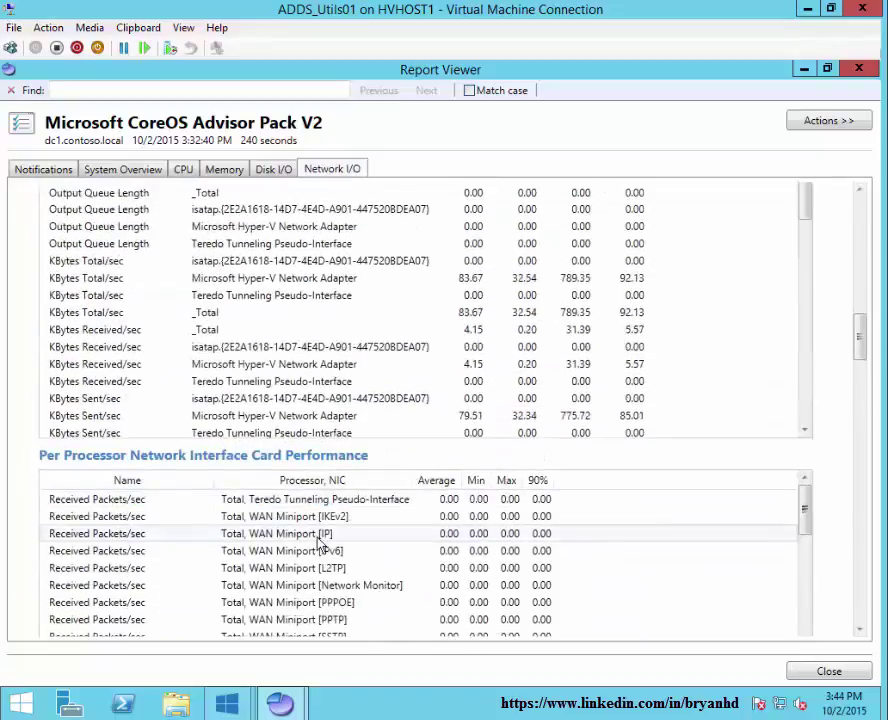
pyautogui.scroll(-6, 320, 543)
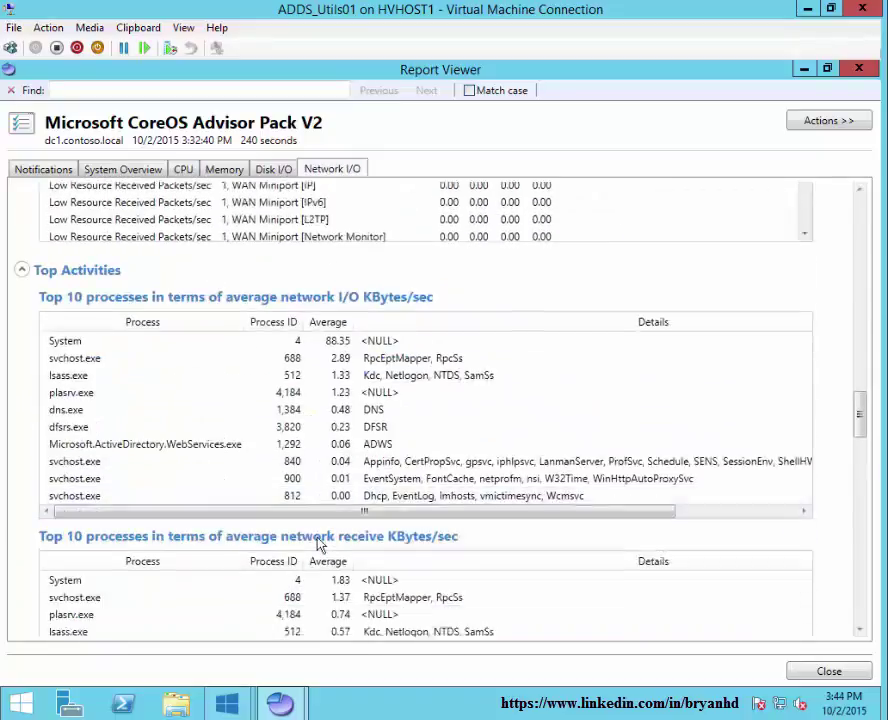
# Examine the Network I/O top activities, covering the top 10 processes and the top 10 IP addresses by average traffic.
pyautogui.scroll(2, 177, 340)
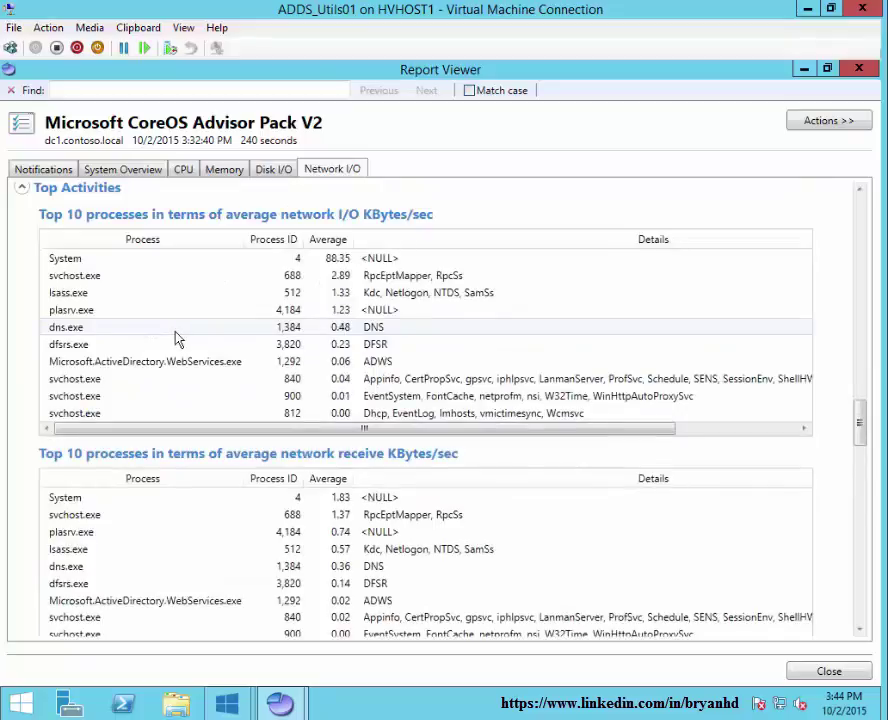
pyautogui.scroll(1, 177, 340)
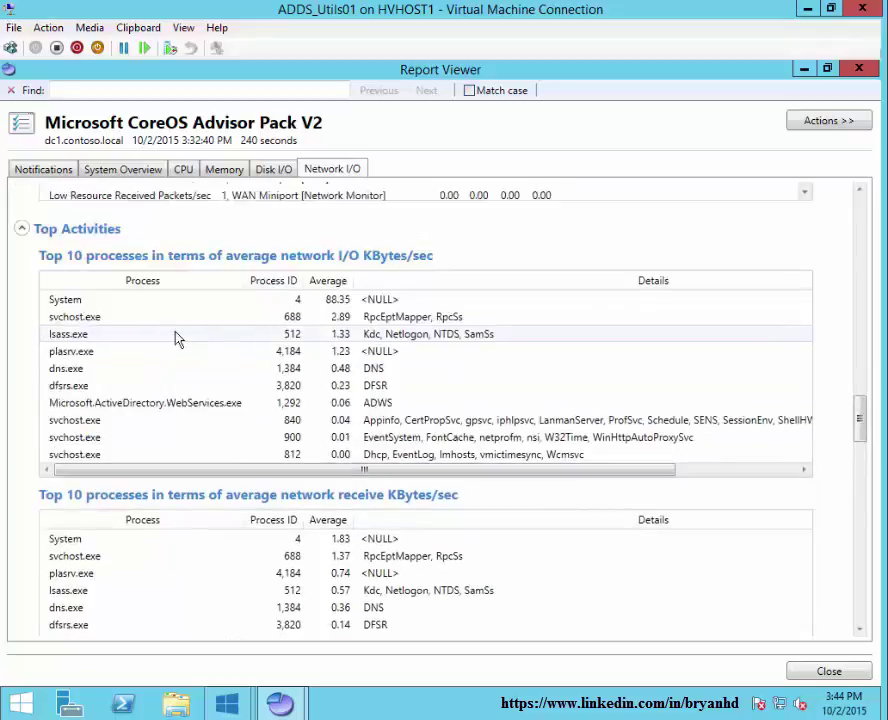
pyautogui.click(325, 282)
pyautogui.scroll(-15, 400, 378)
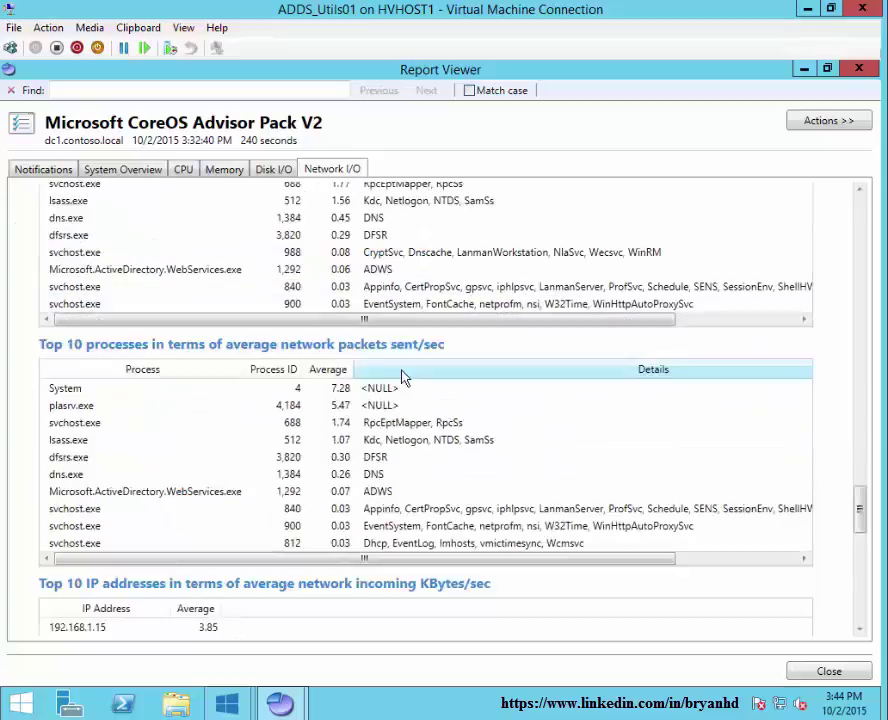
pyautogui.scroll(-1, 390, 385)
pyautogui.scroll(5, 390, 385)
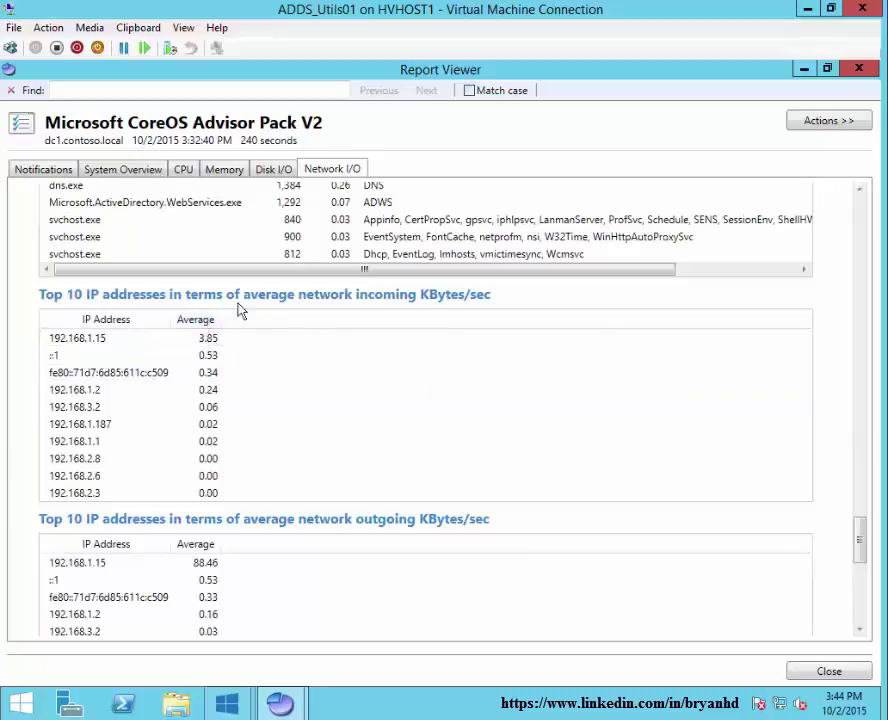
# Copy 192.168.1.187 from the incoming traffic table, look up its host name in Windows PowerShell with ping -a, and close PowerShell.
pyautogui.rightClick(127, 433)
pyautogui.click(160, 443)
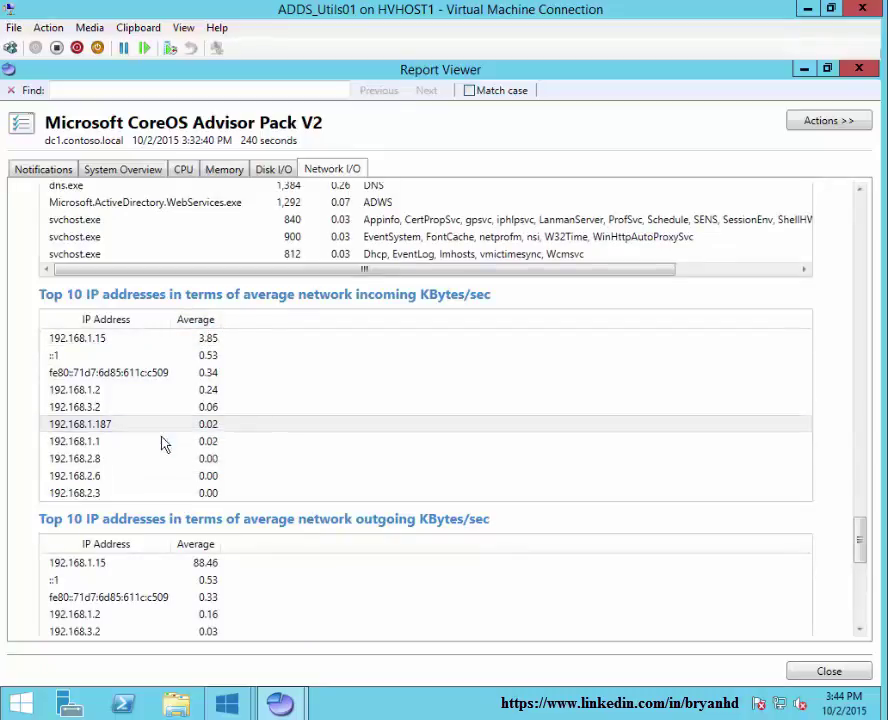
pyautogui.click(123, 703)
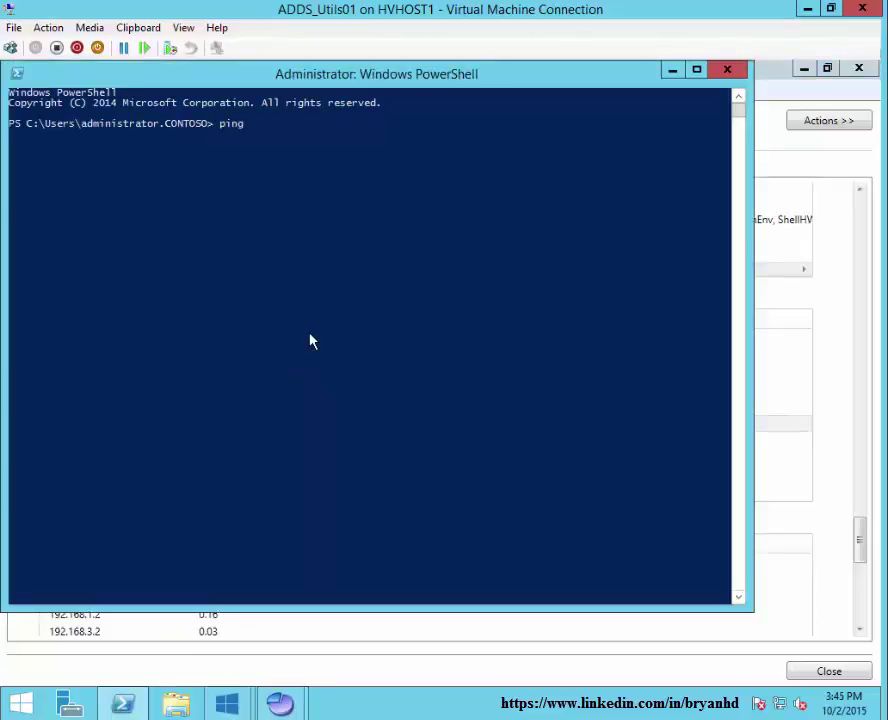
pyautogui.rightClick(310, 341)
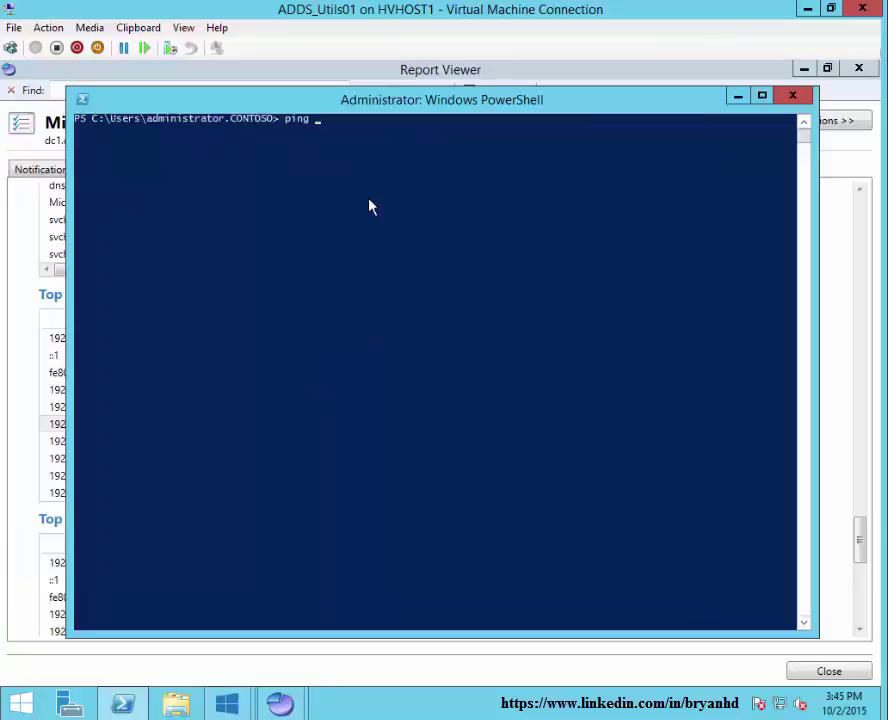
pyautogui.write('a')
pyautogui.rightClick(369, 206)
pyautogui.press('Return')
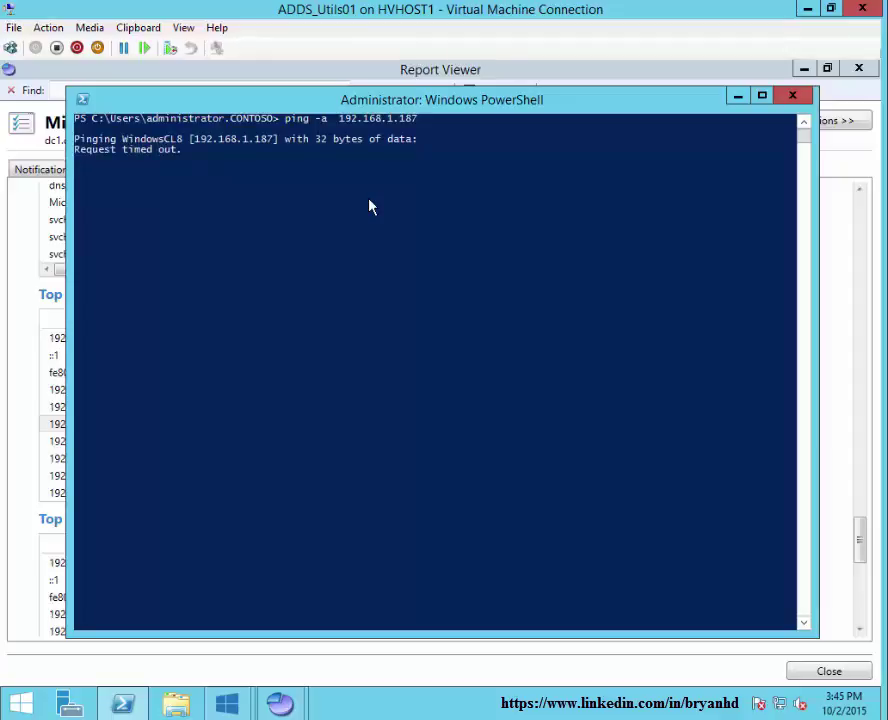
pyautogui.click(793, 96)
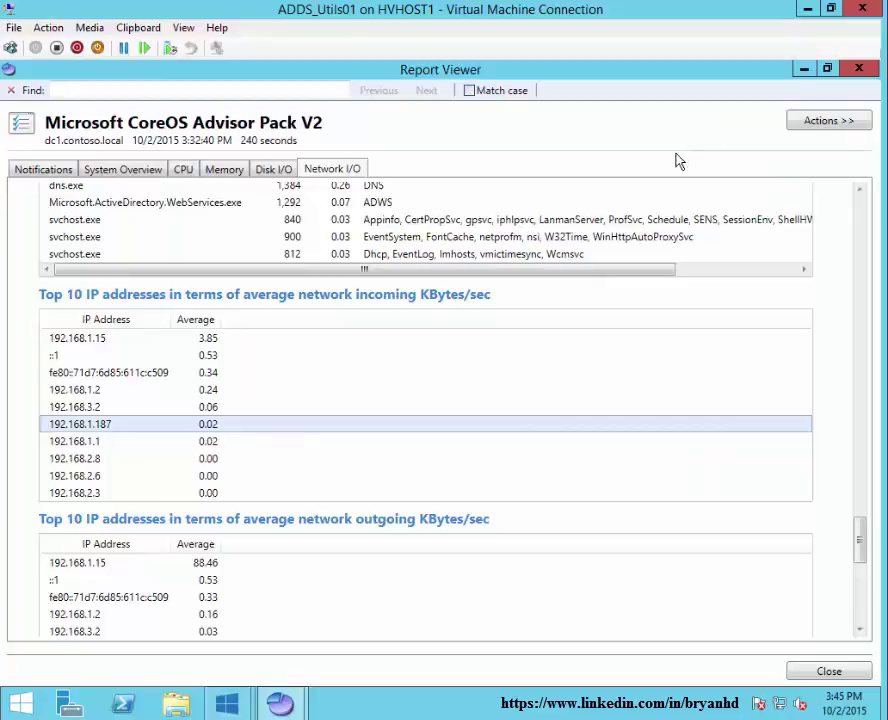
# Close the CoreOS report and open the chart date range selection for dc1.contoso.local's Microsoft AD Advisor Pack.
pyautogui.click(859, 68)
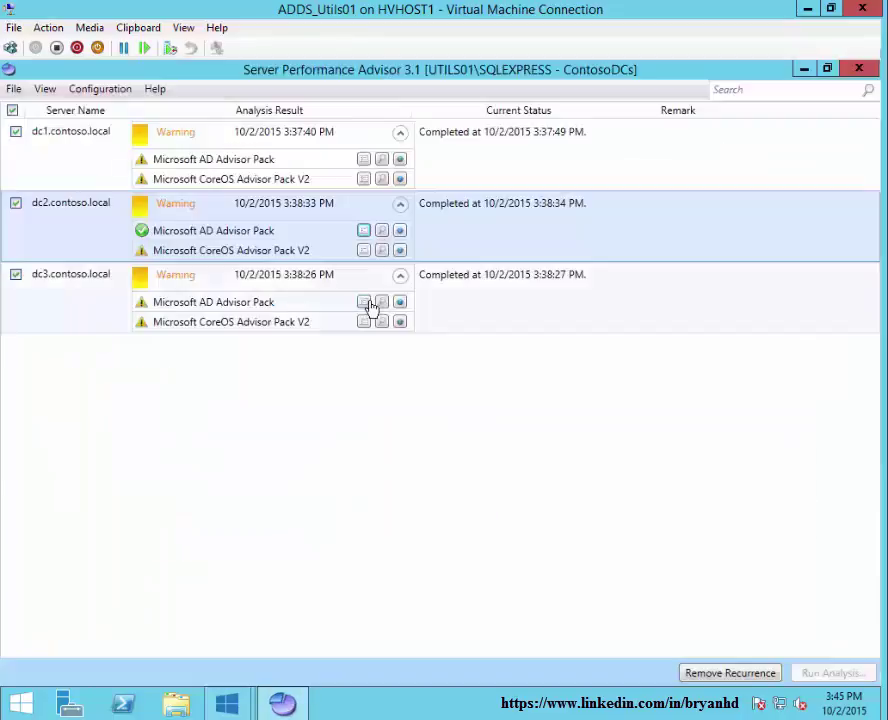
pyautogui.click(401, 161)
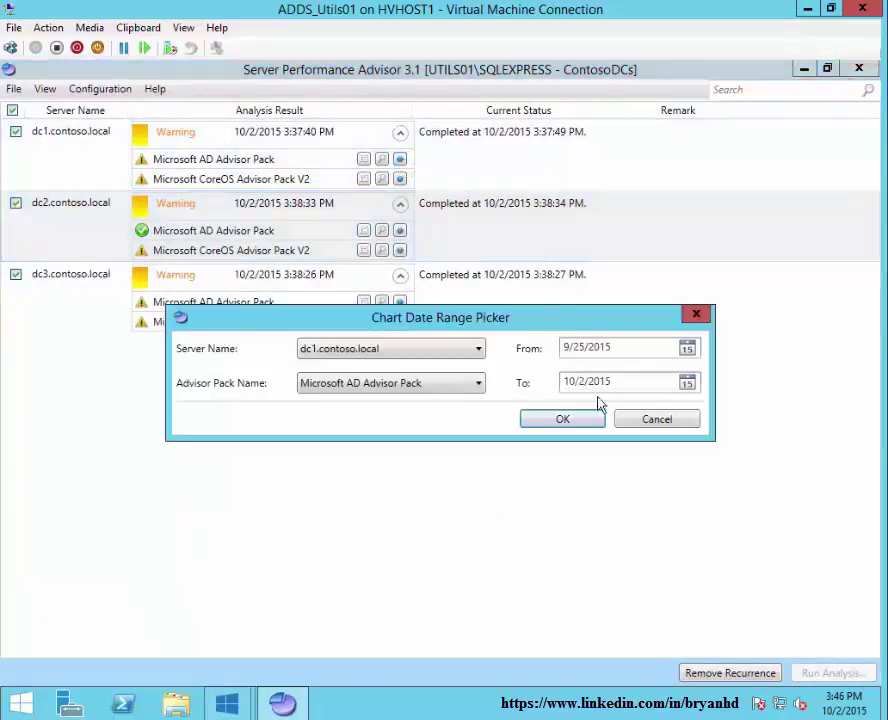